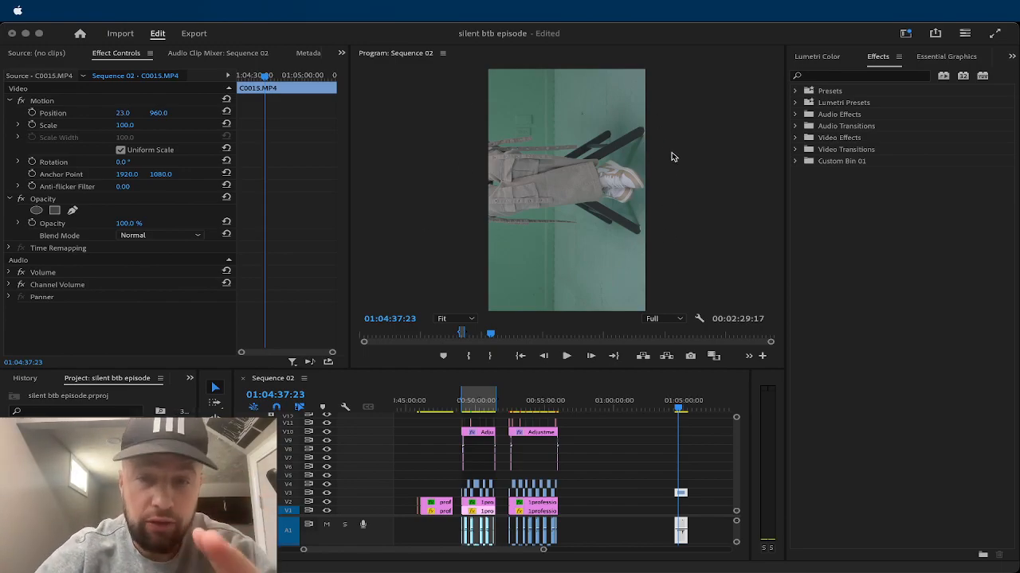
Set the scale of the C0015.MP4 clip to 50.
{"action": "left_click", "coordinate": [128, 126]}
{"action": "left_click", "coordinate": [127, 126]}
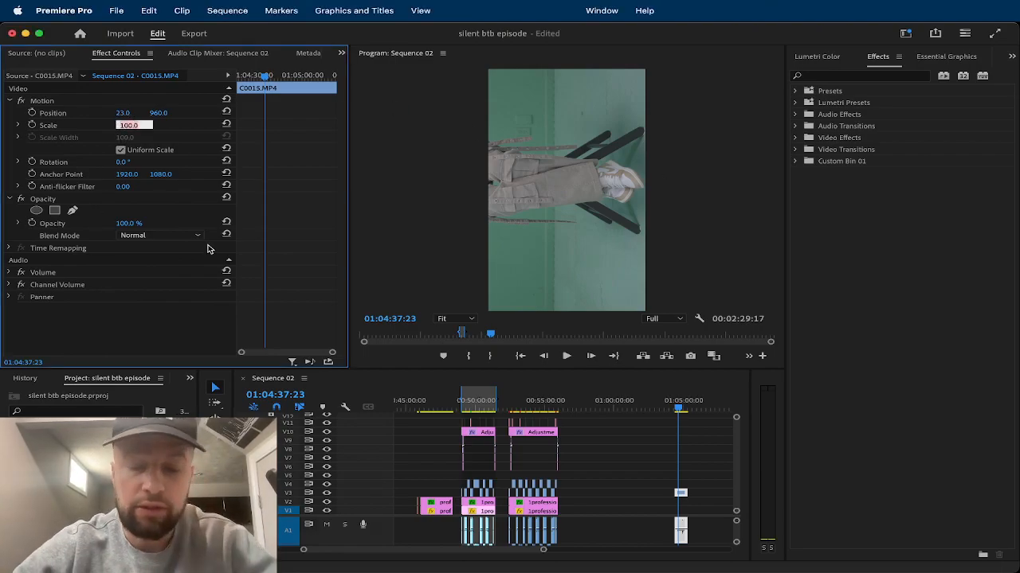
{"action": "type", "text": "50"}
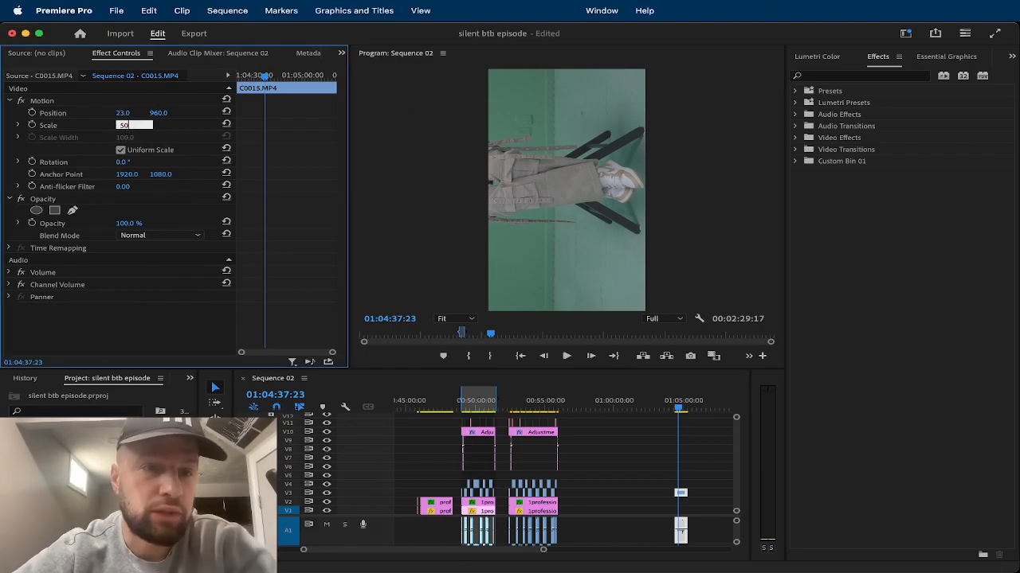
Rotate the C0015.MP4 clip 90° and set its horizontal position to 540 so the subject sits upright in the vertical frame.
{"action": "left_click", "coordinate": [127, 161]}
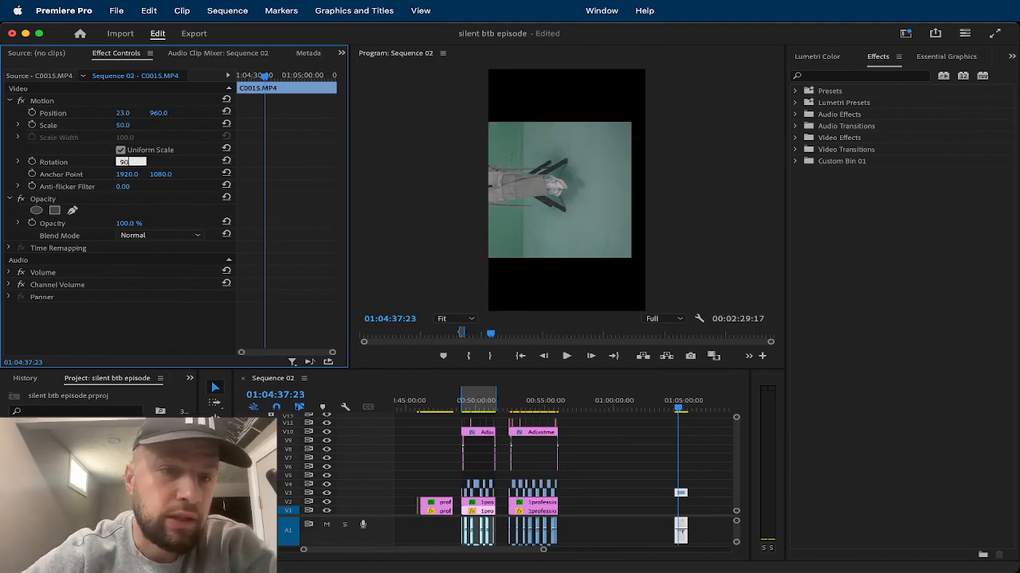
{"action": "type", "text": "90"}
{"action": "key", "text": "Return"}
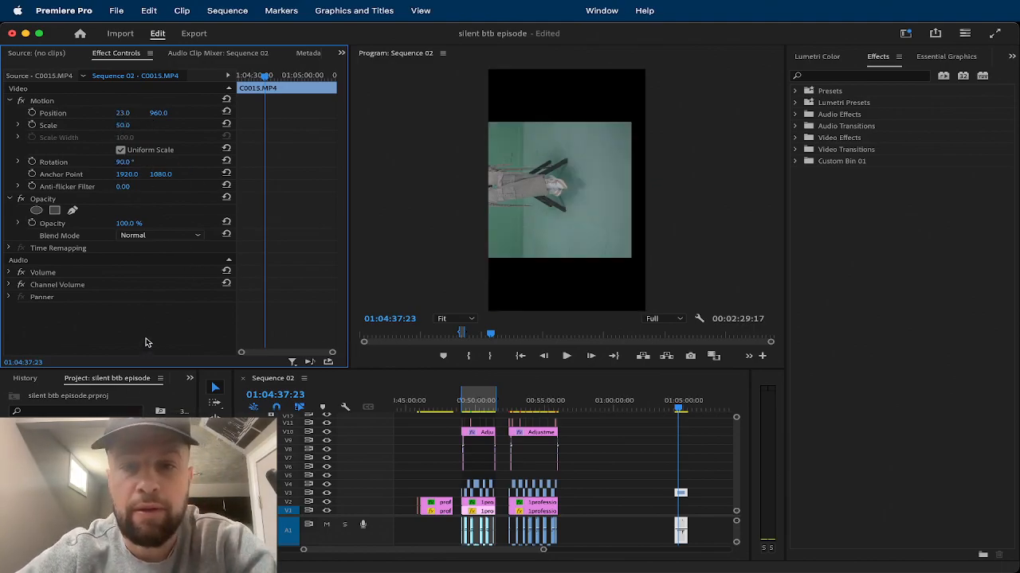
{"action": "left_click_drag", "start_coordinate": [122, 112], "coordinate": [534, 112]}
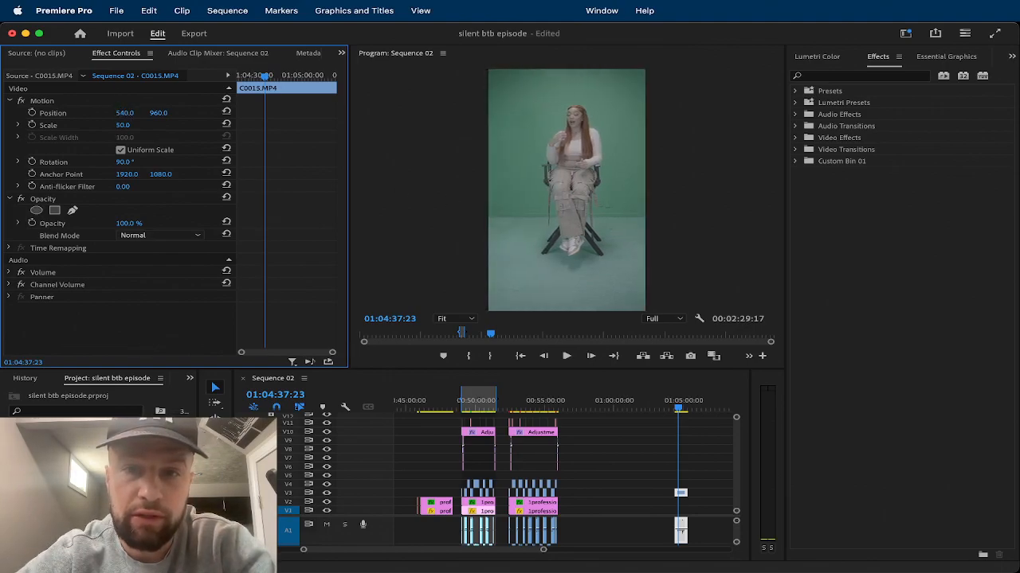
Play the C0015.MP4 clip from near its beginning to review the new framing.
{"action": "scroll", "coordinate": [704, 422], "scroll_direction": "up", "scroll_amount": 3}
{"action": "left_click_drag", "start_coordinate": [624, 408], "coordinate": [619, 407]}
{"action": "key", "text": "space"}
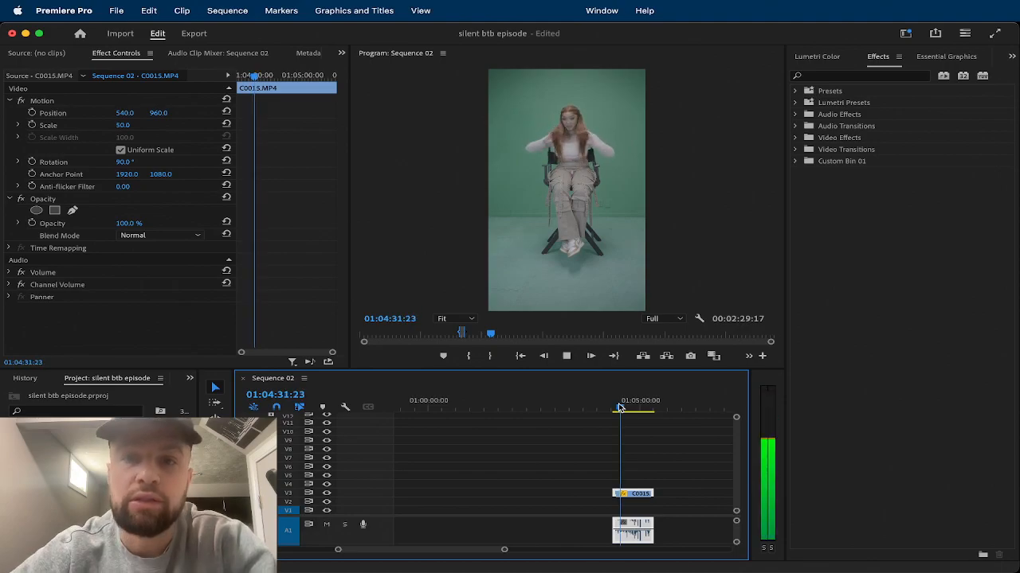
{"action": "key", "text": "space"}
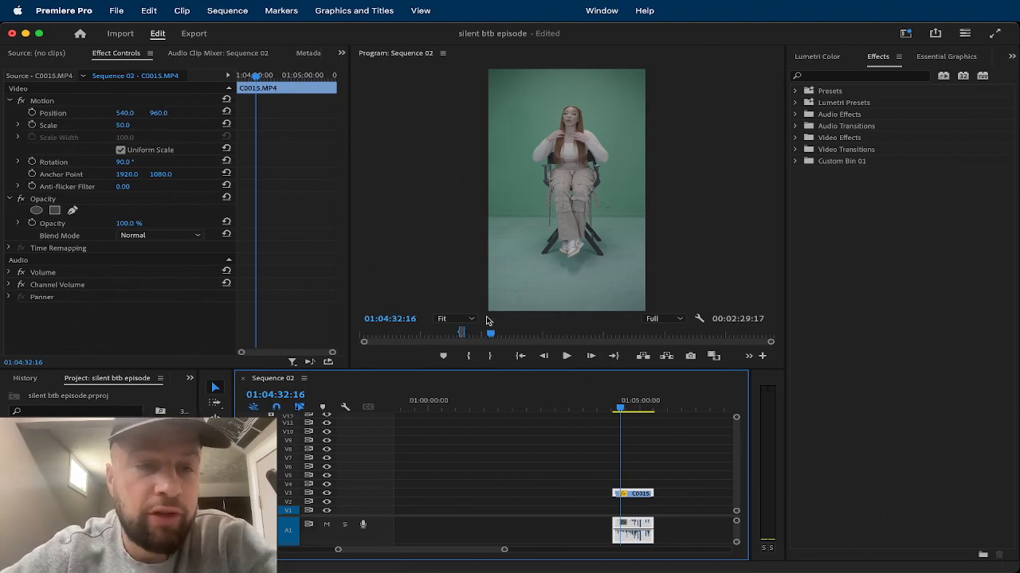
Look through the list of available workspace windows for Effect Controls and Effects.
{"action": "left_click", "coordinate": [535, 305]}
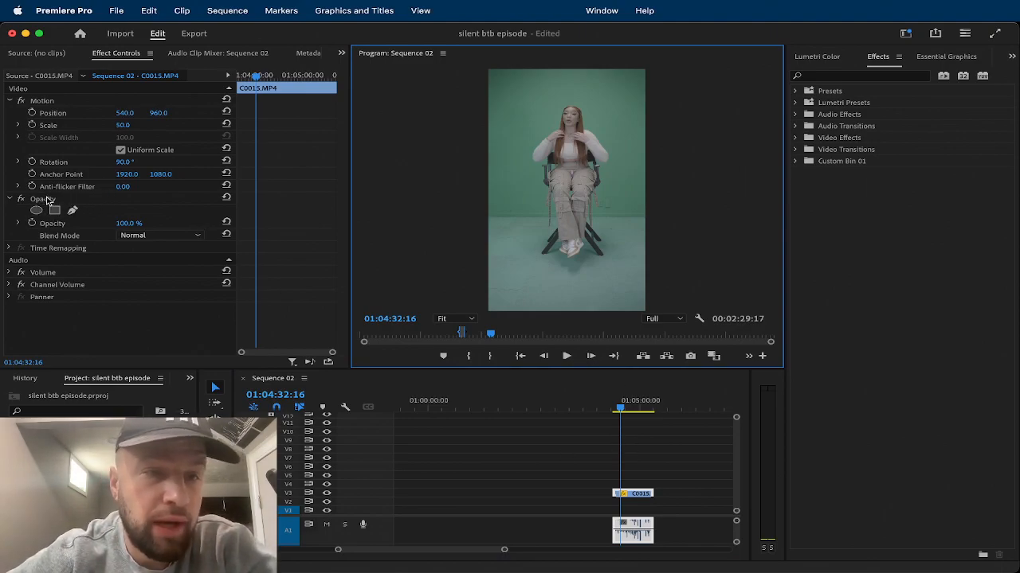
{"action": "left_click", "coordinate": [123, 58]}
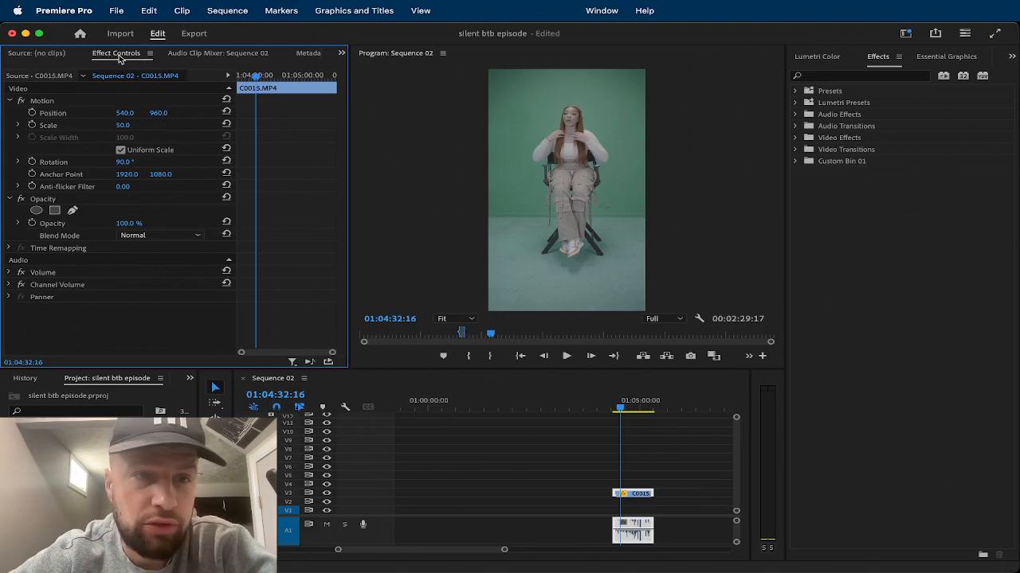
{"action": "left_click", "coordinate": [341, 53]}
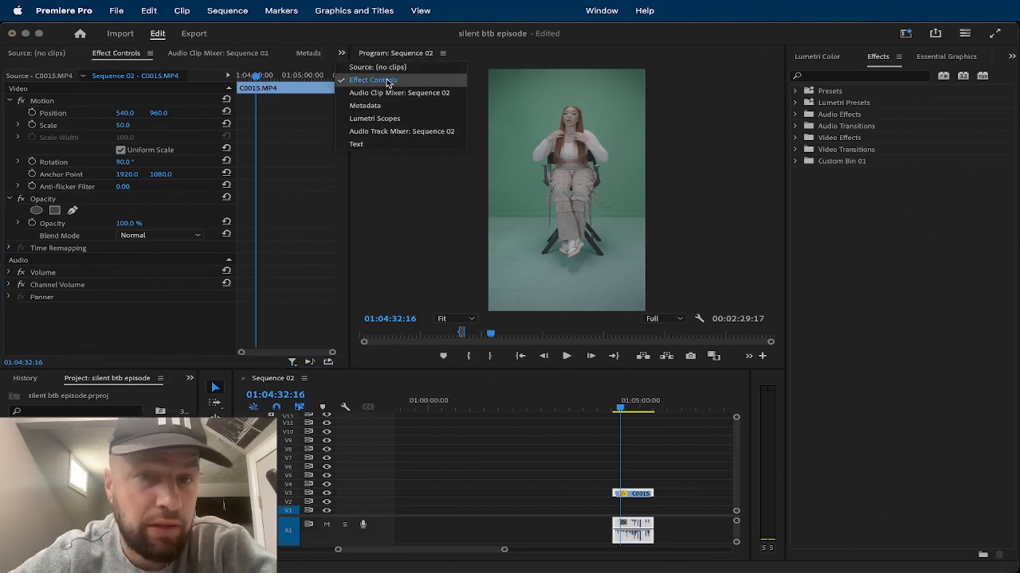
{"action": "left_click", "coordinate": [316, 39]}
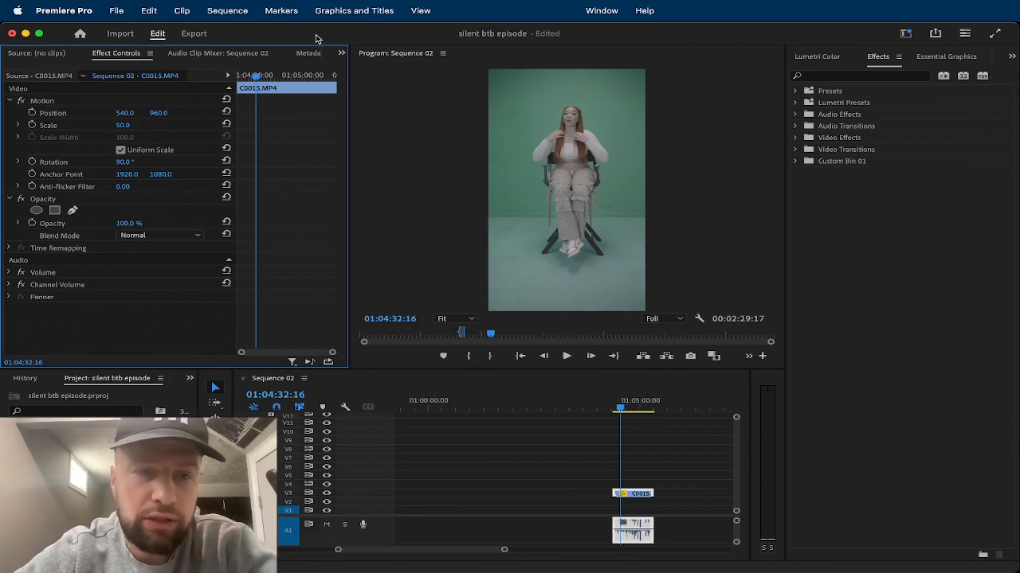
{"action": "left_click", "coordinate": [407, 10]}
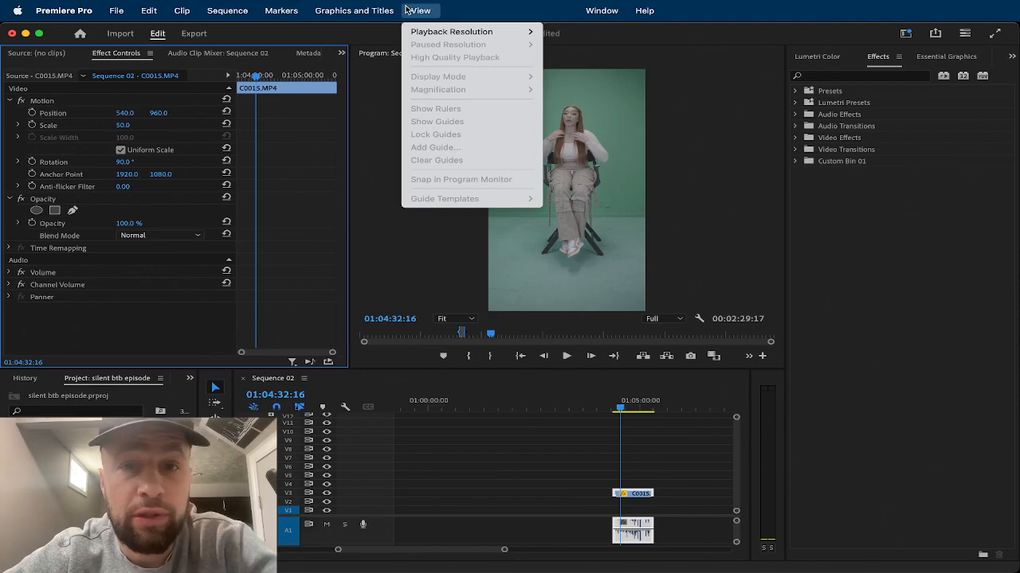
{"action": "mouse_move", "coordinate": [603, 8]}
{"action": "mouse_move", "coordinate": [611, 36]}
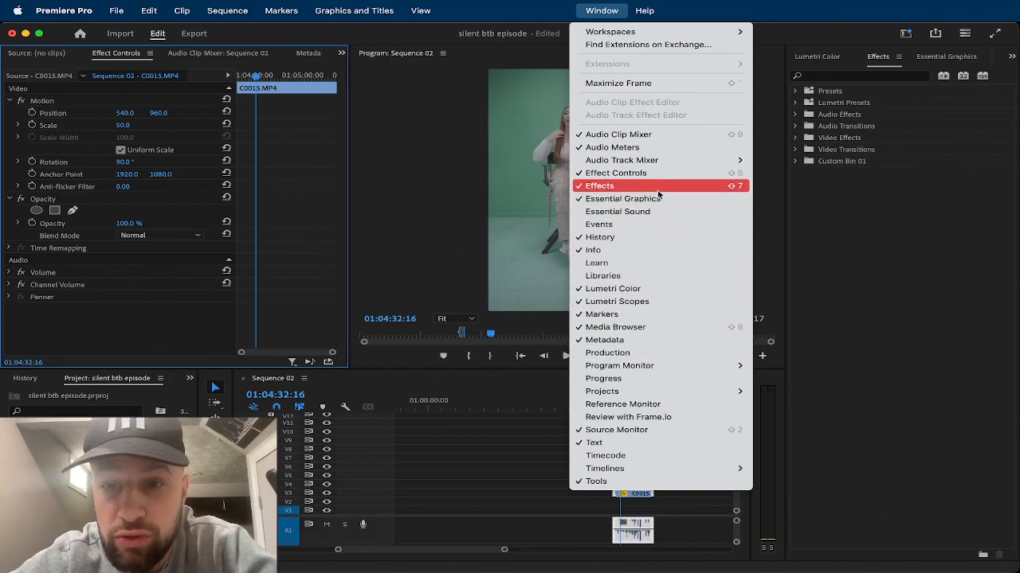
{"action": "left_click", "coordinate": [185, 310]}
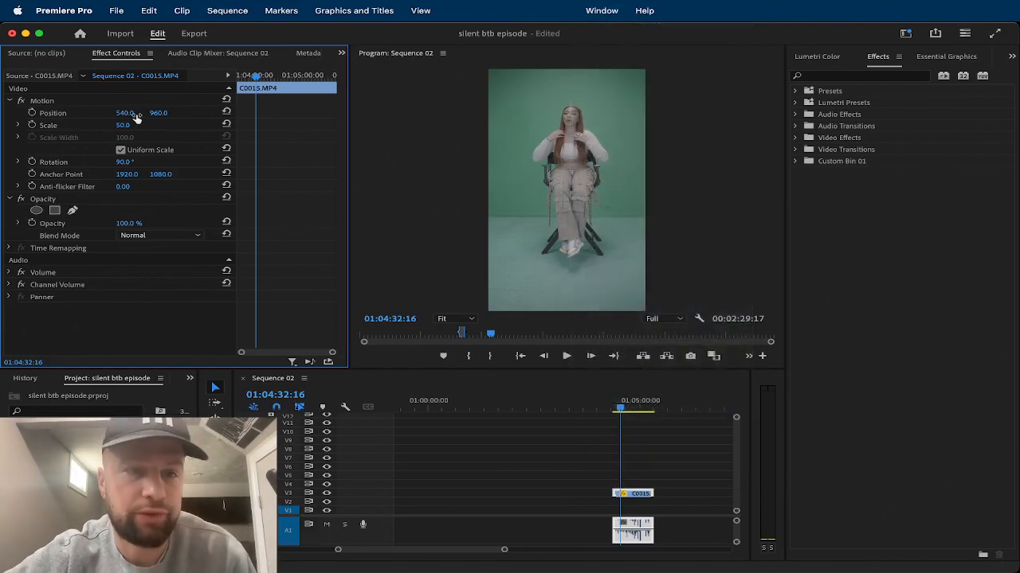
Draw a closed freeform opacity mask with the Pen tool loosely around the seated woman and her chair.
{"action": "left_click", "coordinate": [72, 210]}
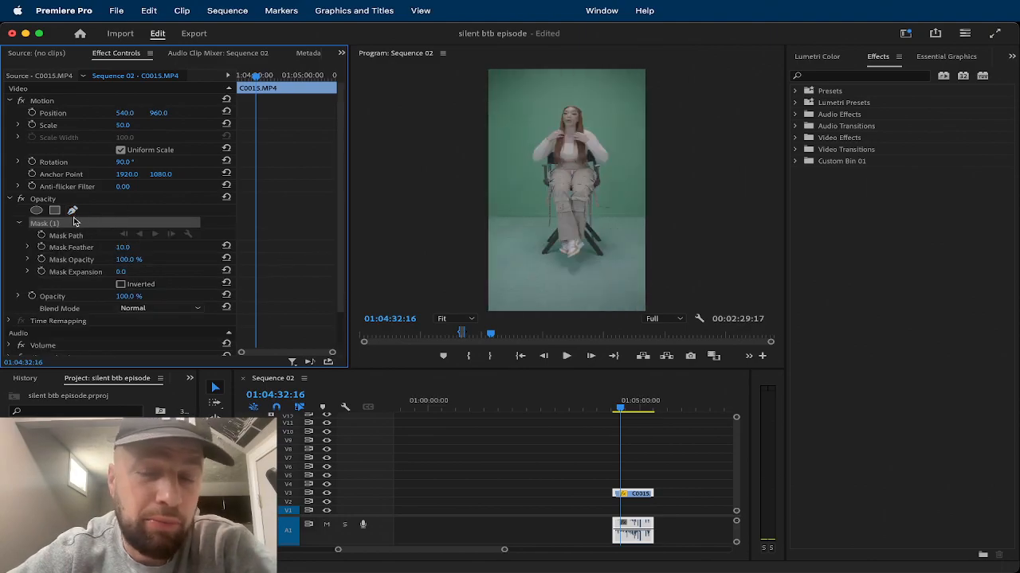
{"action": "left_click", "coordinate": [539, 262]}
{"action": "left_click", "coordinate": [599, 264]}
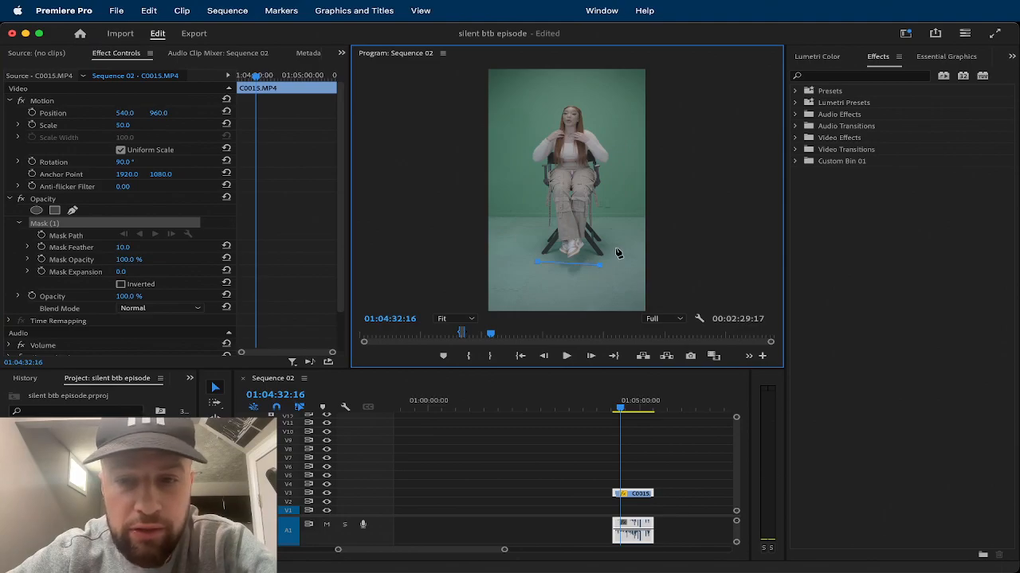
{"action": "left_click", "coordinate": [616, 245]}
{"action": "left_click", "coordinate": [606, 220]}
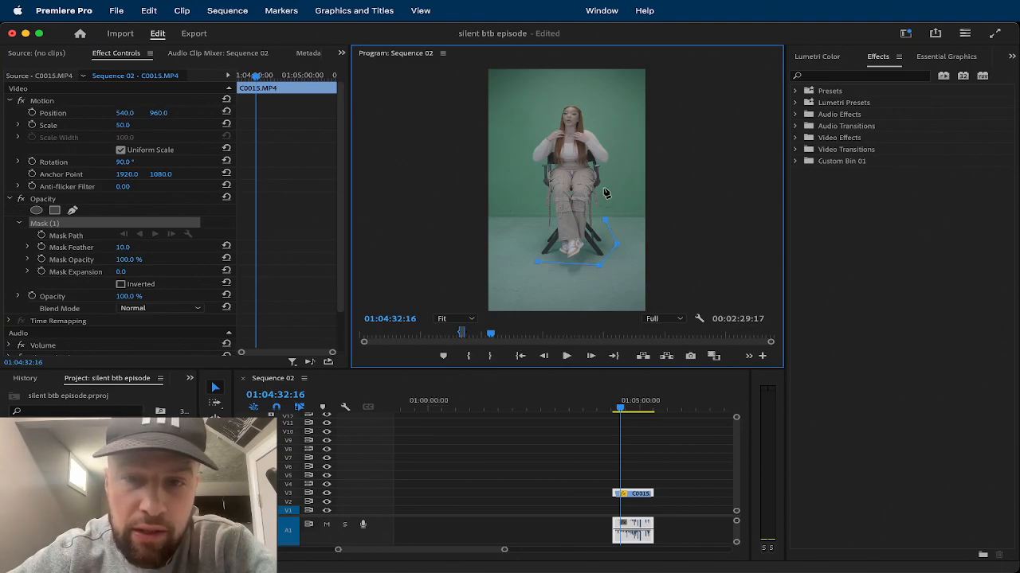
{"action": "left_click", "coordinate": [621, 148]}
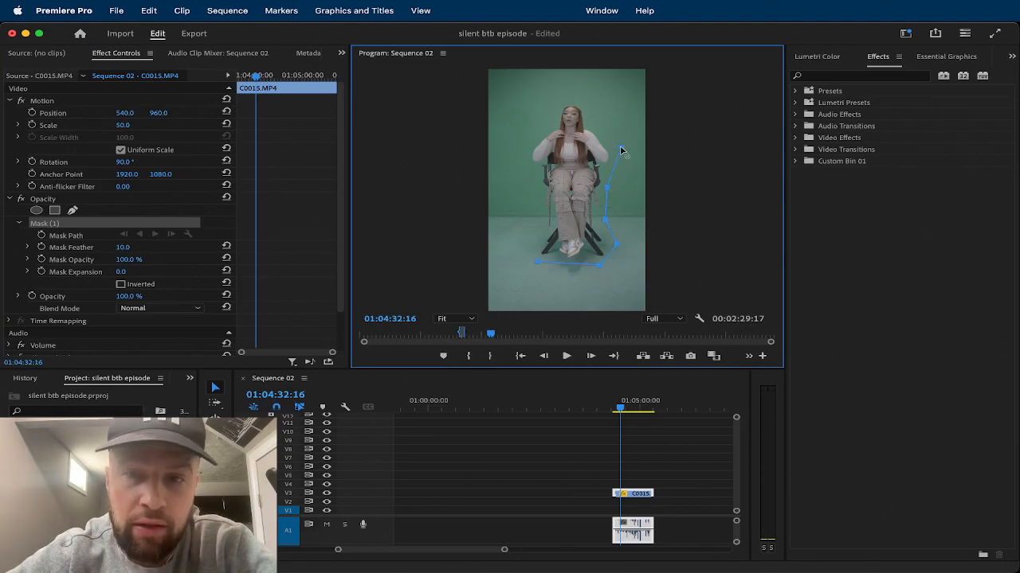
{"action": "left_click", "coordinate": [578, 96]}
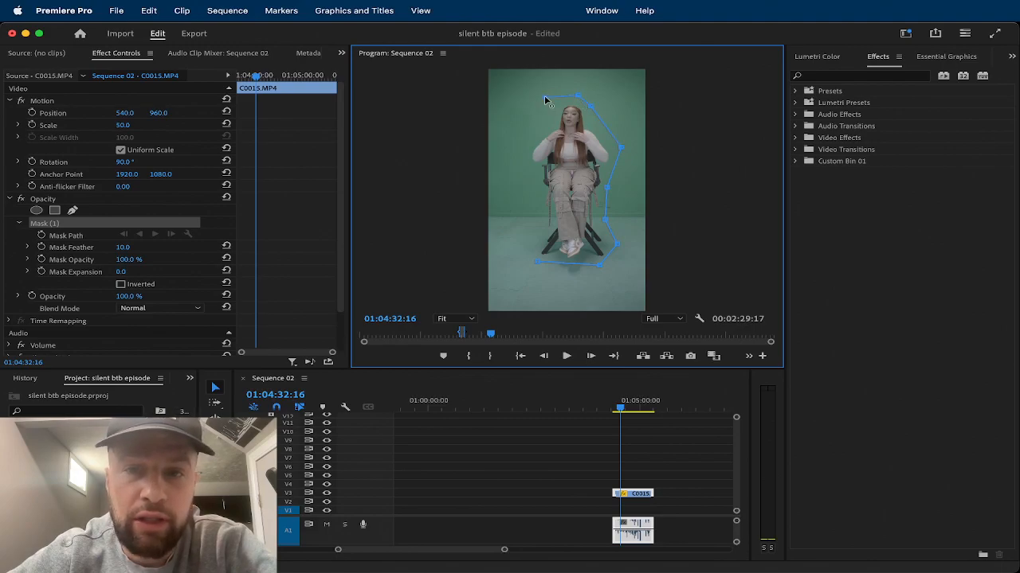
{"action": "left_click", "coordinate": [545, 98]}
{"action": "left_click", "coordinate": [540, 131]}
{"action": "left_click", "coordinate": [512, 158]}
{"action": "left_click", "coordinate": [530, 189]}
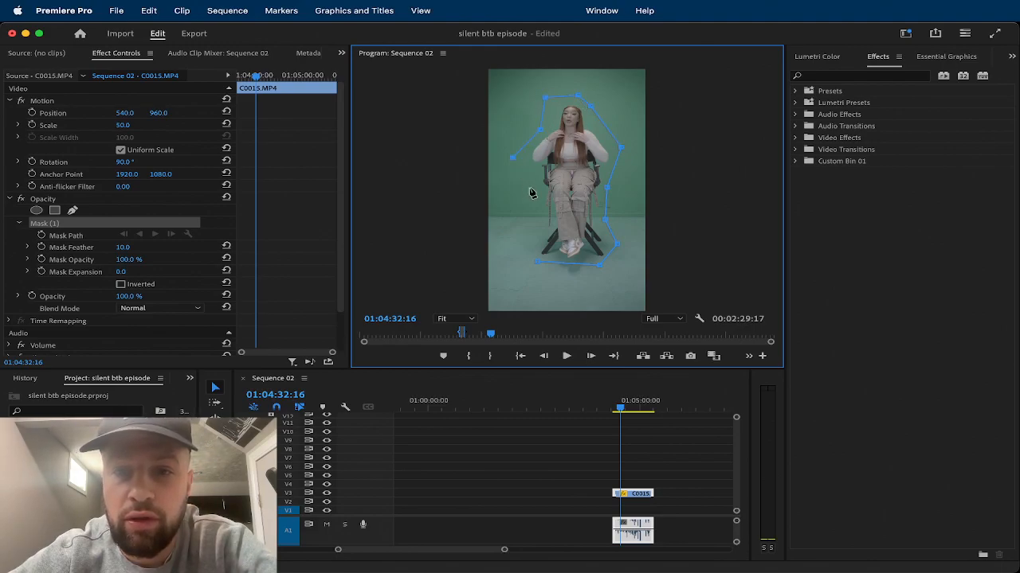
{"action": "left_click", "coordinate": [532, 227]}
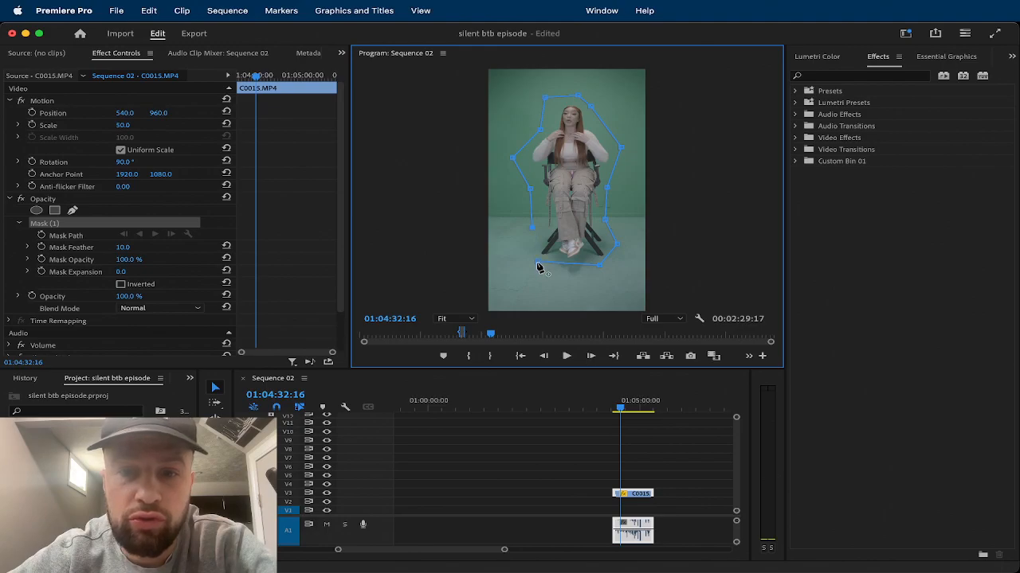
{"action": "left_click", "coordinate": [538, 264]}
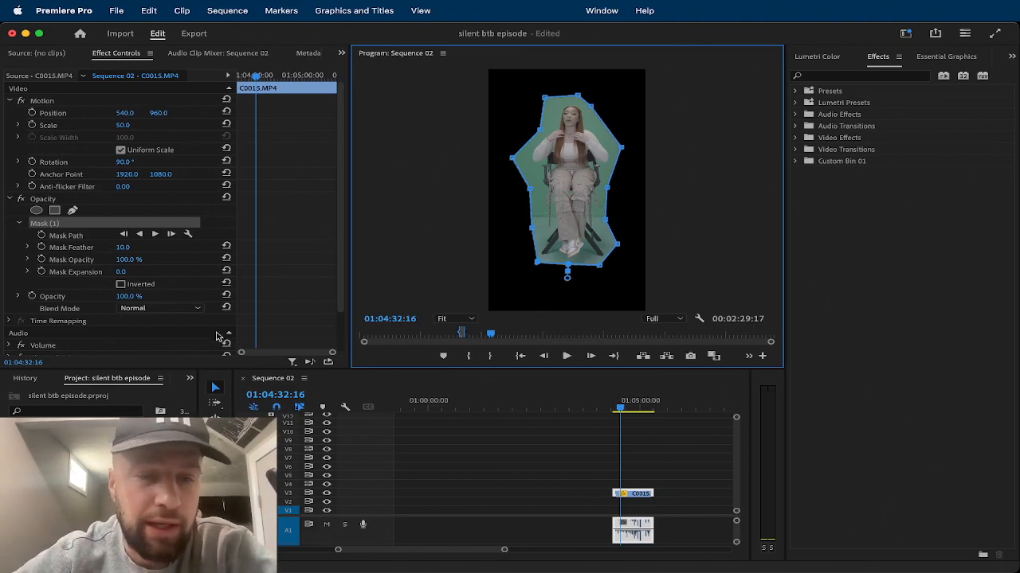
Collapse the clip's Opacity settings and play a short section to check that her movements stay inside the mask.
{"action": "left_click", "coordinate": [10, 199]}
{"action": "key", "text": "space"}
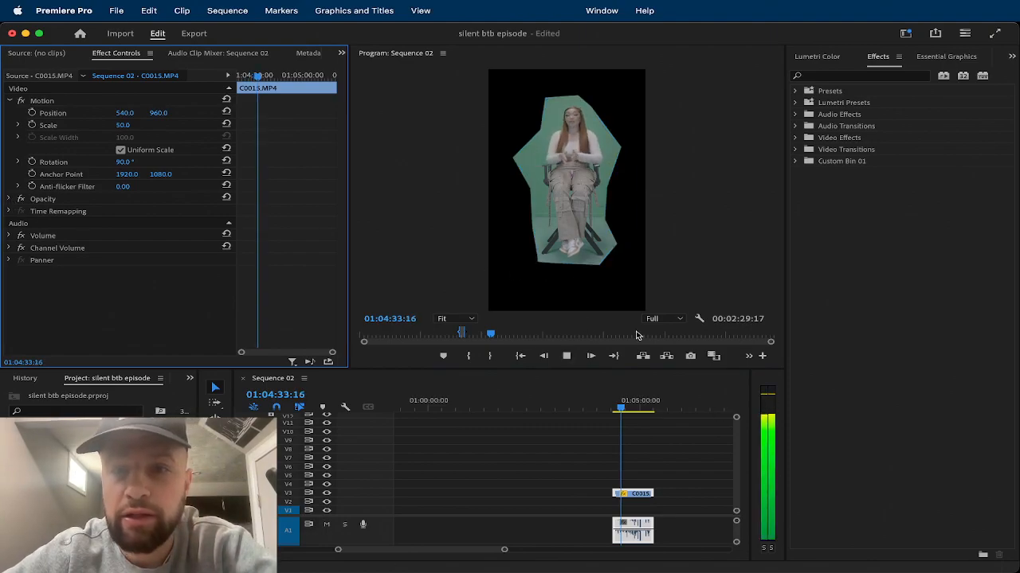
{"action": "key", "text": "space"}
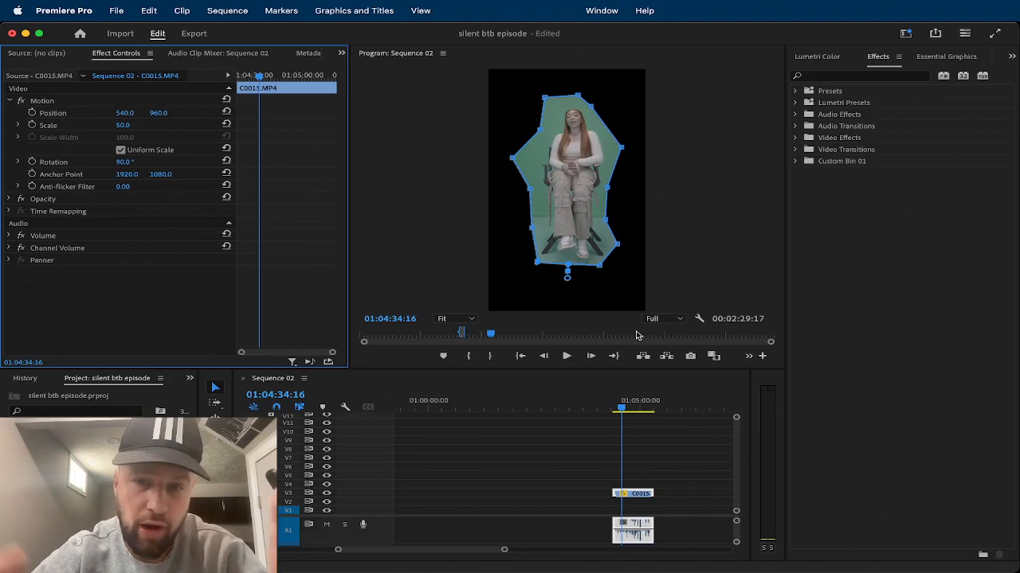
Apply the Ultra Key effect to the C0015.MP4 clip and sample the green floor beside the shoes as its key color.
{"action": "left_click", "coordinate": [567, 465]}
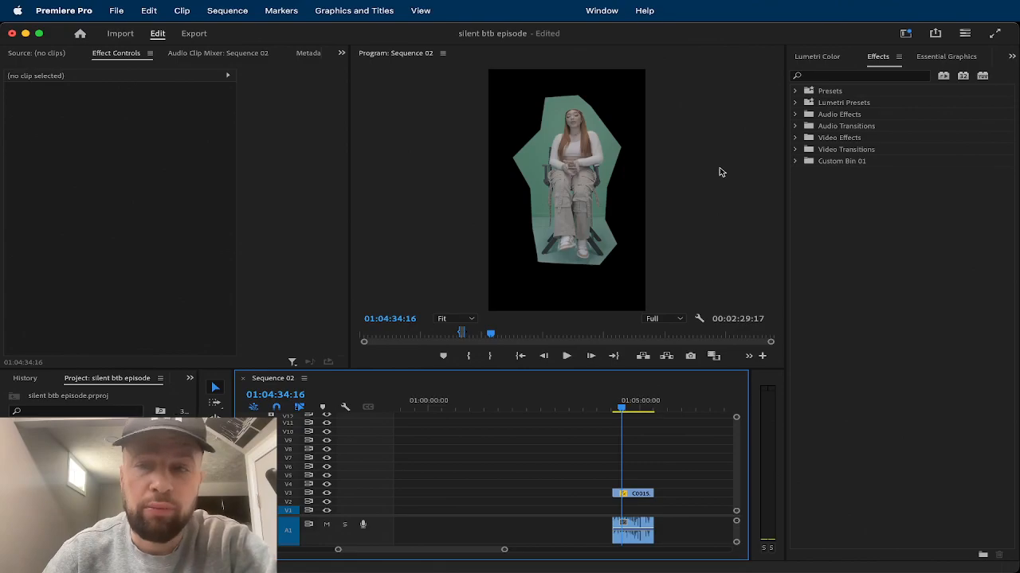
{"action": "left_click", "coordinate": [846, 75]}
{"action": "type", "text": "ultra"}
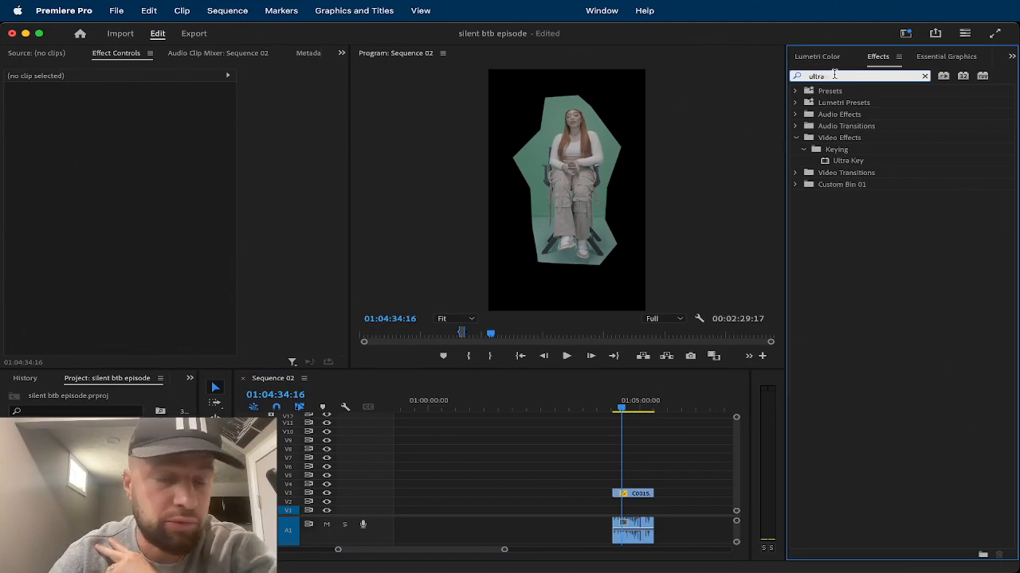
{"action": "left_click", "coordinate": [847, 161]}
{"action": "left_click_drag", "start_coordinate": [870, 165], "coordinate": [627, 494]}
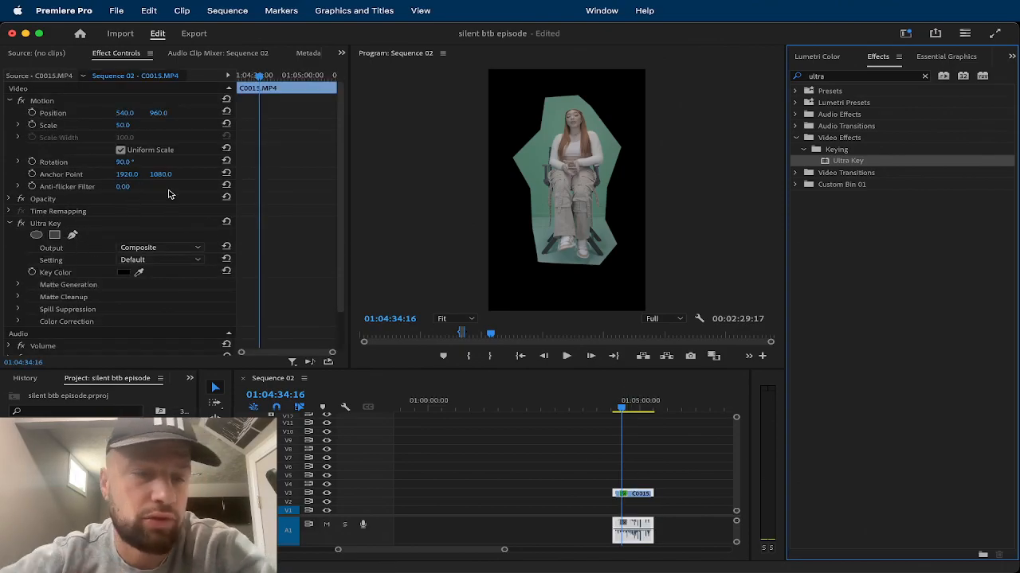
{"action": "left_click", "coordinate": [139, 274]}
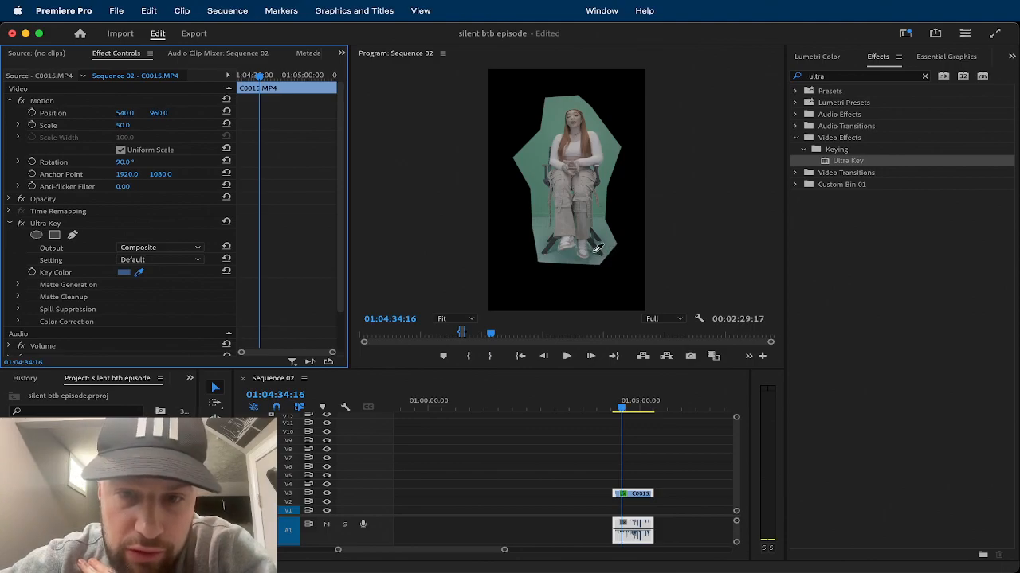
{"action": "left_click", "coordinate": [596, 252]}
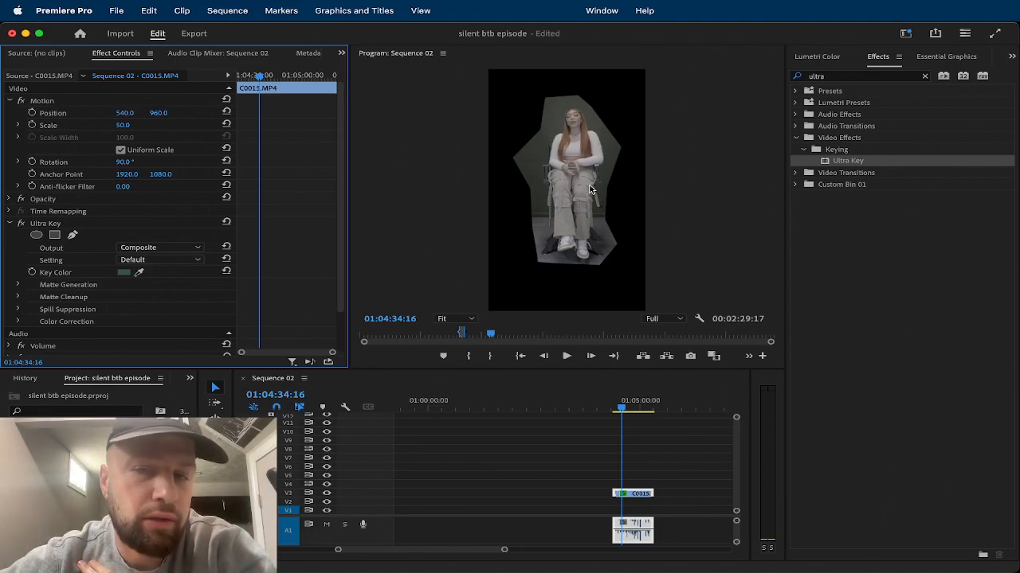
Draw a closed freeform mask on the Ultra Key effect around the woman's feet and the base of the chair.
{"action": "left_click", "coordinate": [72, 236]}
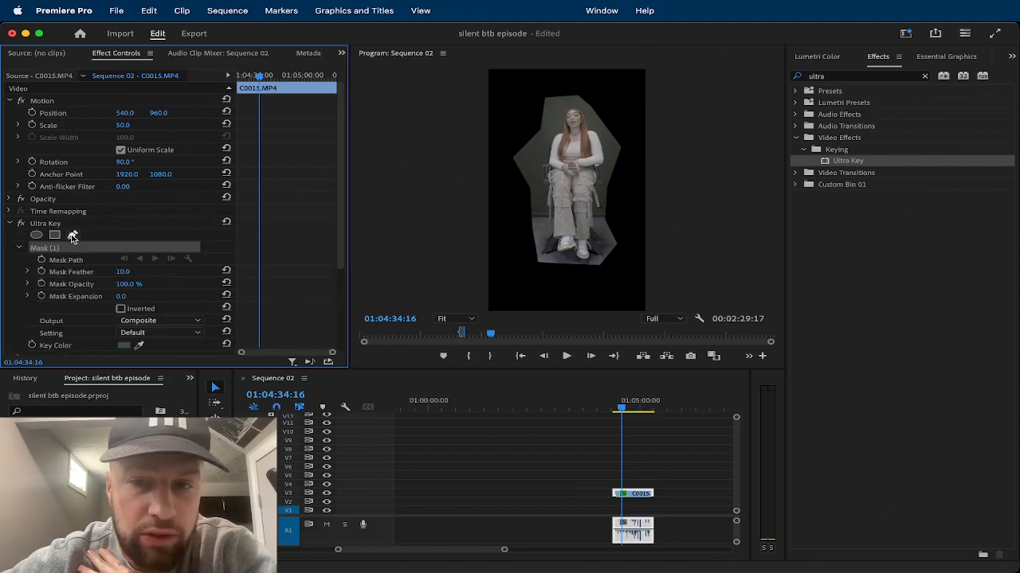
{"action": "left_click", "coordinate": [585, 266]}
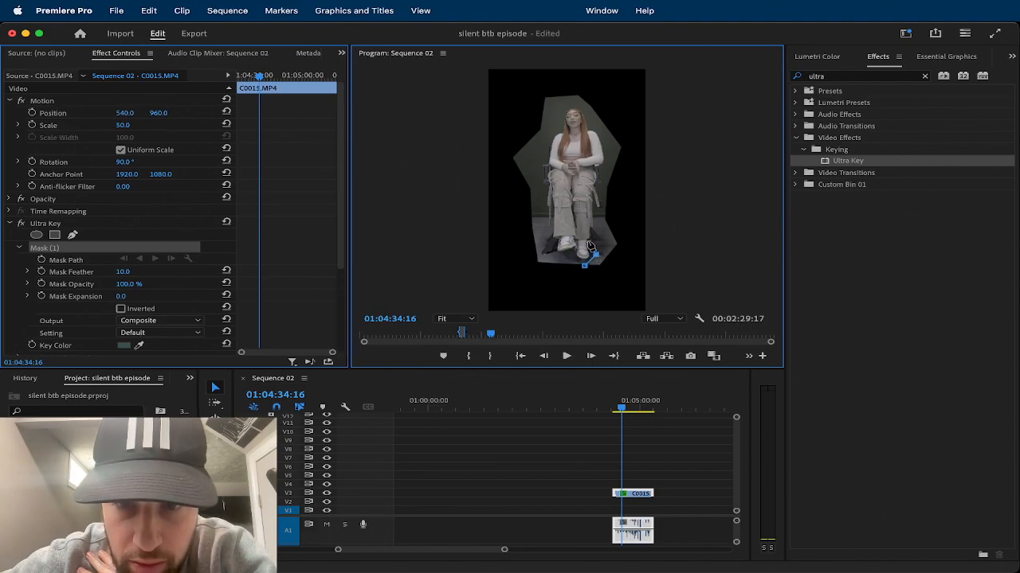
{"action": "left_click", "coordinate": [589, 241]}
{"action": "left_click", "coordinate": [551, 238]}
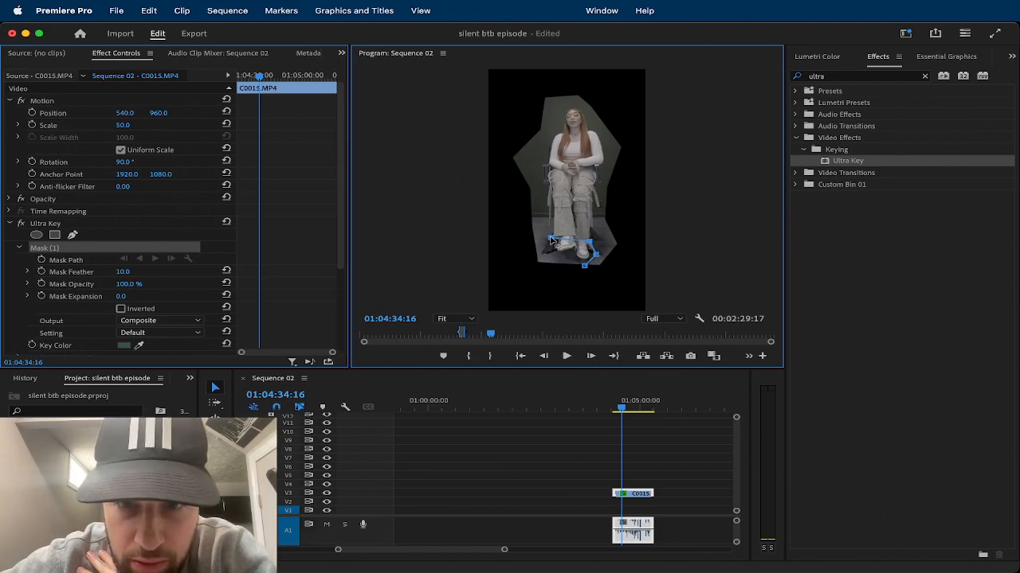
{"action": "left_click", "coordinate": [545, 254]}
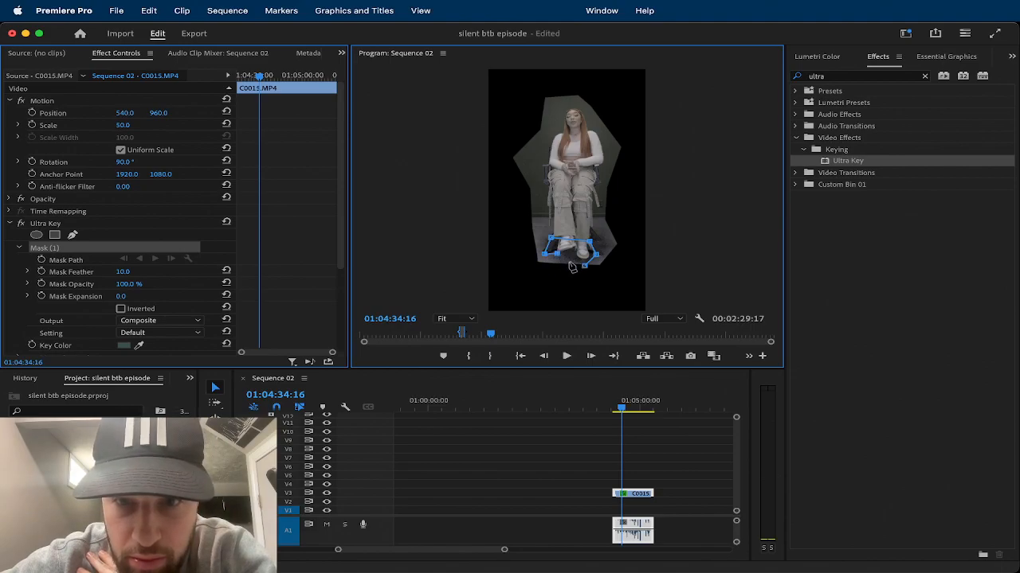
{"action": "left_click", "coordinate": [589, 271]}
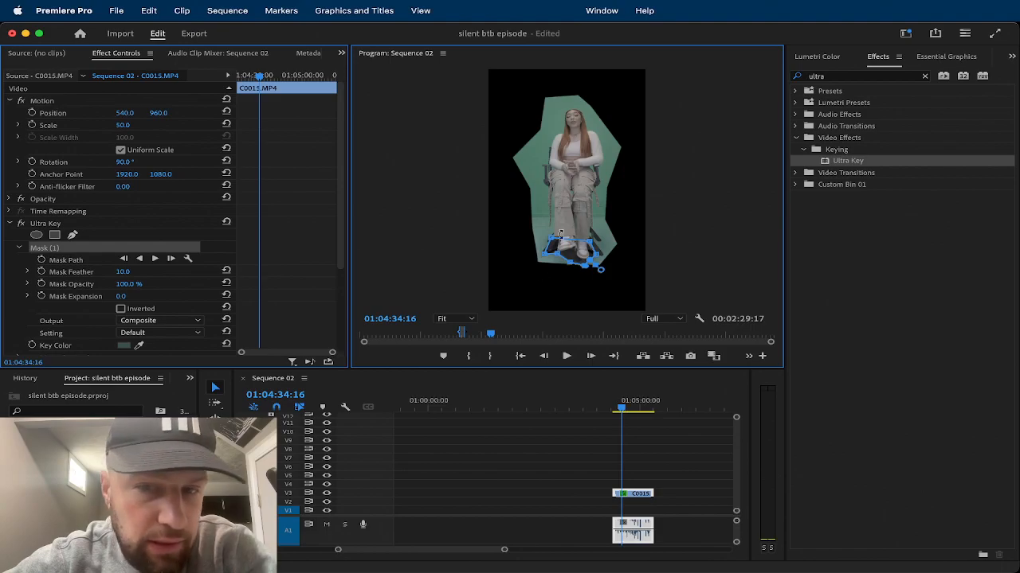
{"action": "scroll", "coordinate": [261, 288], "scroll_direction": "down", "scroll_amount": 5}
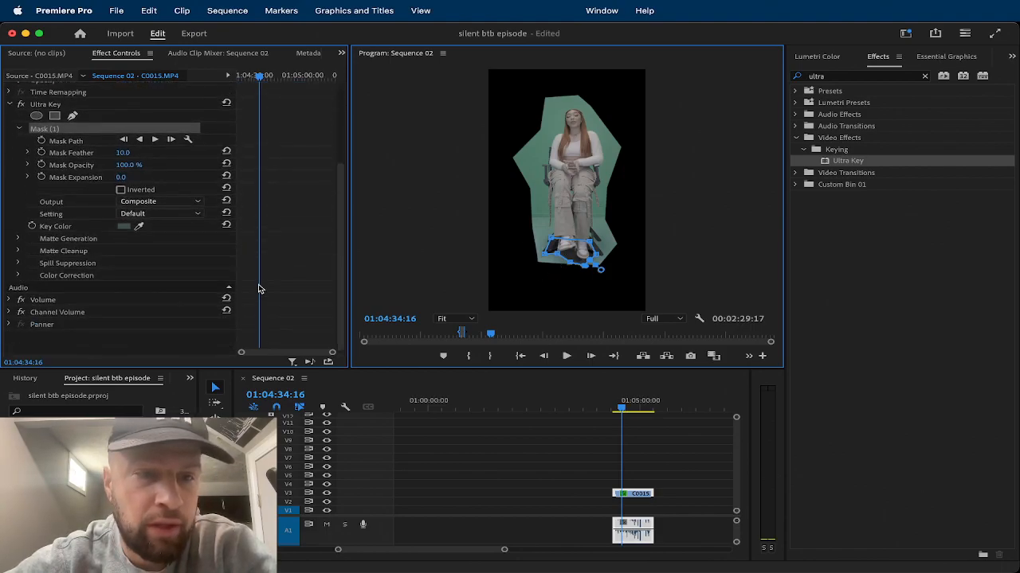
Set the Ultra Key output to Alpha Channel and its setting to Aggressive to refine the matte around the feet.
{"action": "left_click", "coordinate": [171, 202]}
{"action": "left_click", "coordinate": [177, 226]}
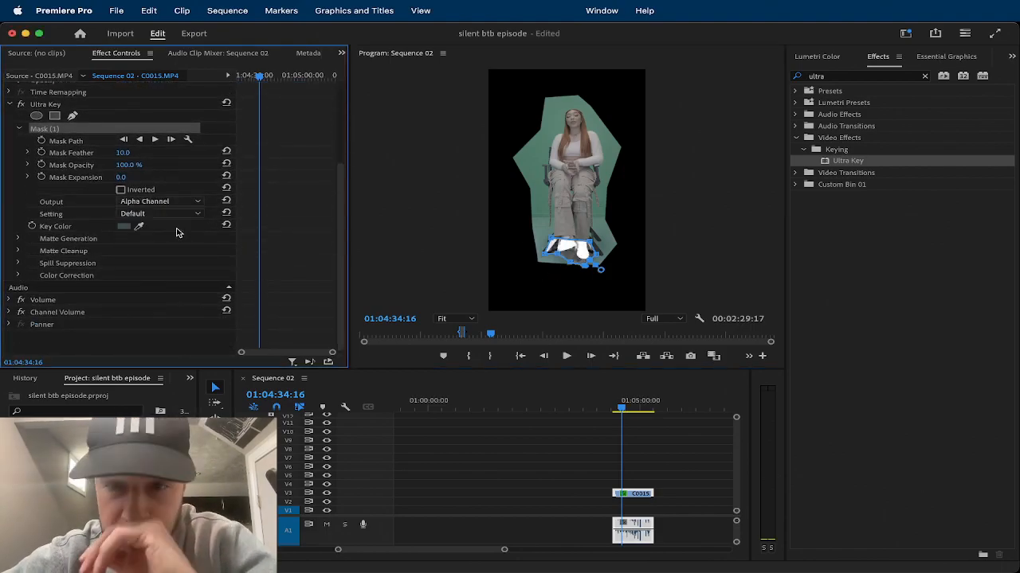
{"action": "scroll", "coordinate": [587, 260], "scroll_direction": "up", "scroll_amount": 5}
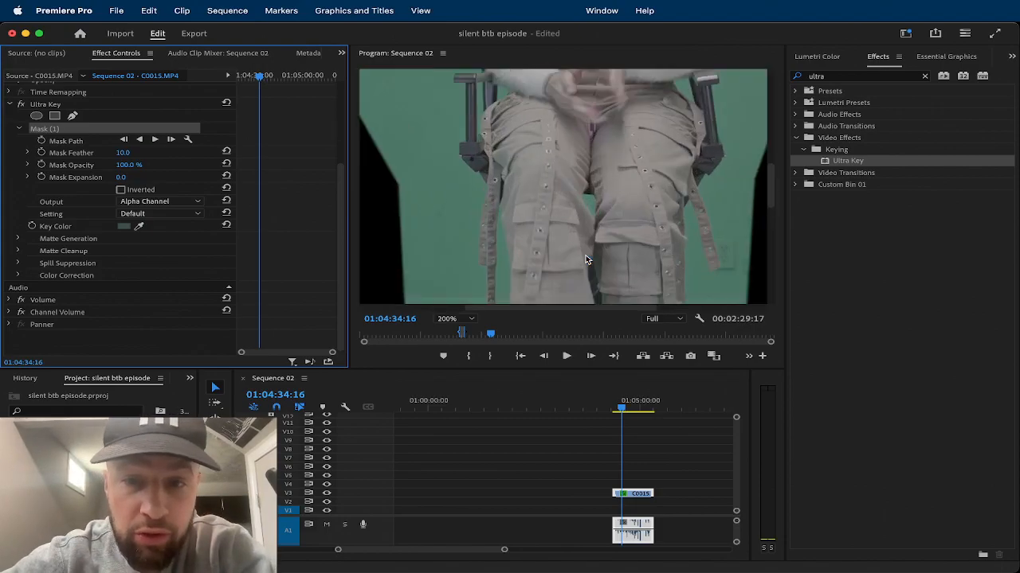
{"action": "left_click_drag", "start_coordinate": [772, 196], "coordinate": [780, 247]}
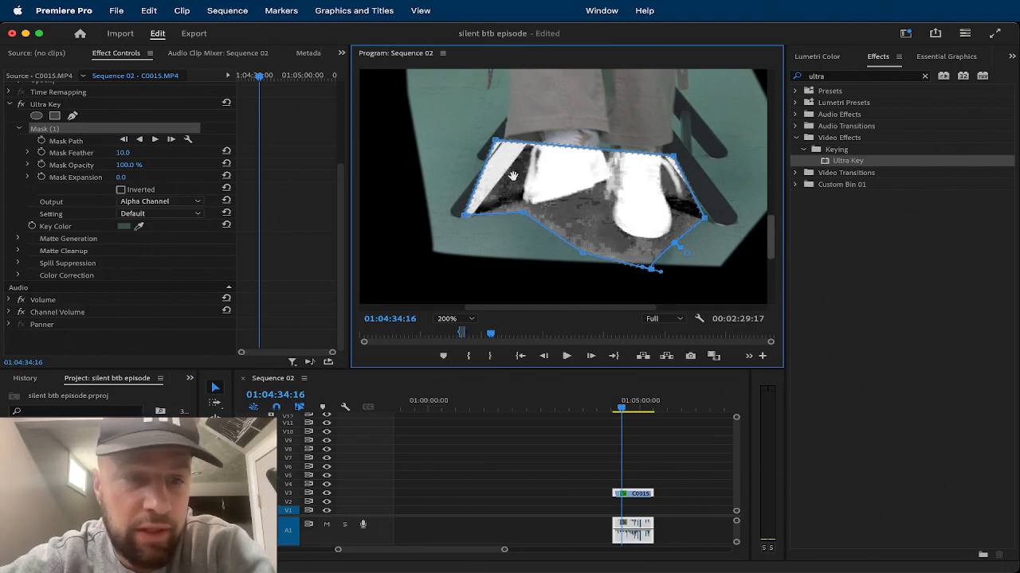
{"action": "left_click", "coordinate": [134, 215]}
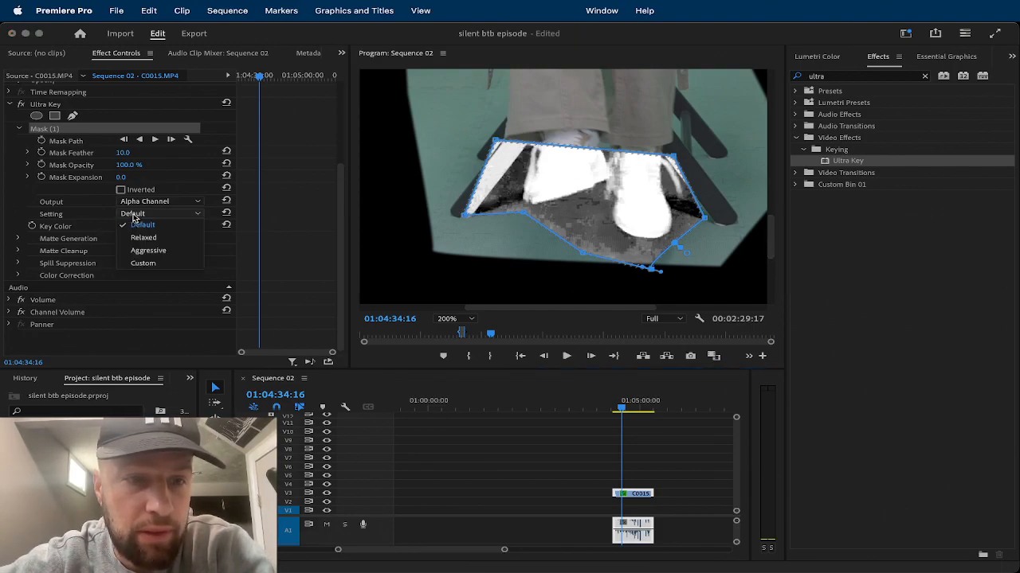
{"action": "left_click", "coordinate": [150, 253]}
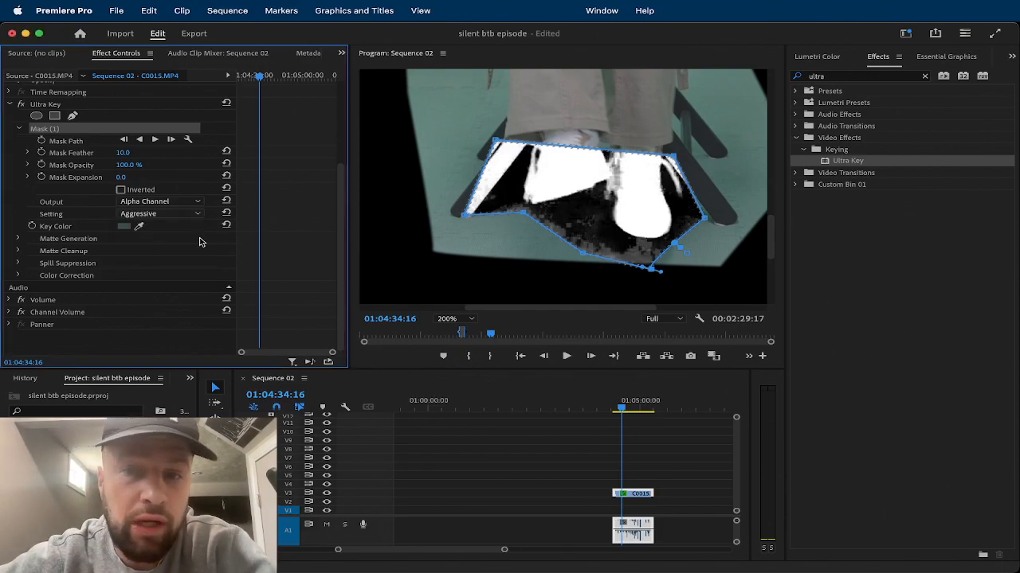
Raise the Ultra Key's Matte Generation pedestal to 99, restore the fitted preview and deselect the clip.
{"action": "left_click", "coordinate": [16, 240]}
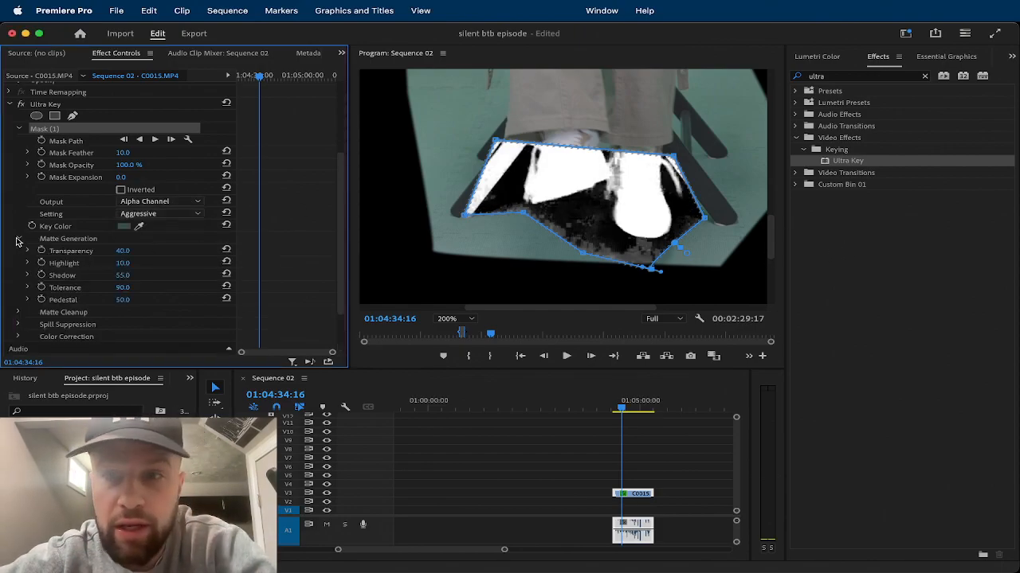
{"action": "left_click_drag", "start_coordinate": [122, 299], "coordinate": [355, 295]}
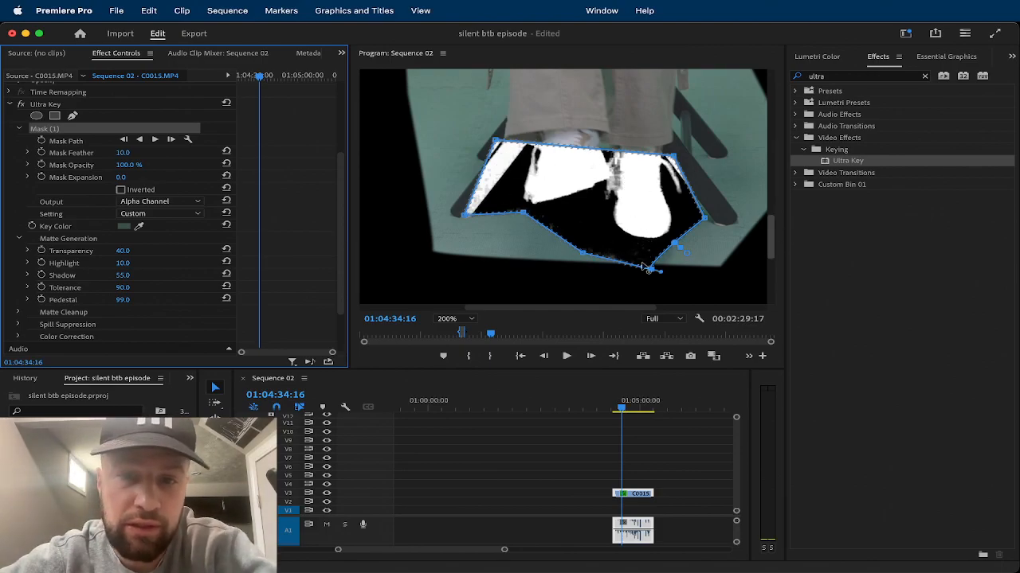
{"action": "left_click", "coordinate": [453, 320]}
{"action": "left_click", "coordinate": [452, 329]}
{"action": "left_click", "coordinate": [597, 434]}
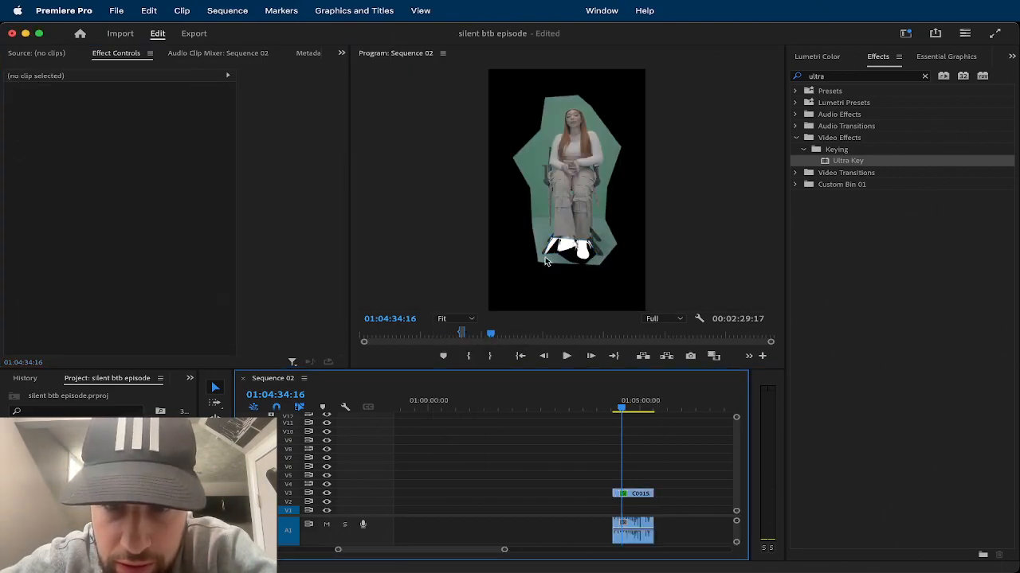
Return the C0015.MP4 clip's Ultra Key output to Composite and collapse the effect's settings.
{"action": "left_click", "coordinate": [626, 494]}
{"action": "left_click", "coordinate": [153, 320]}
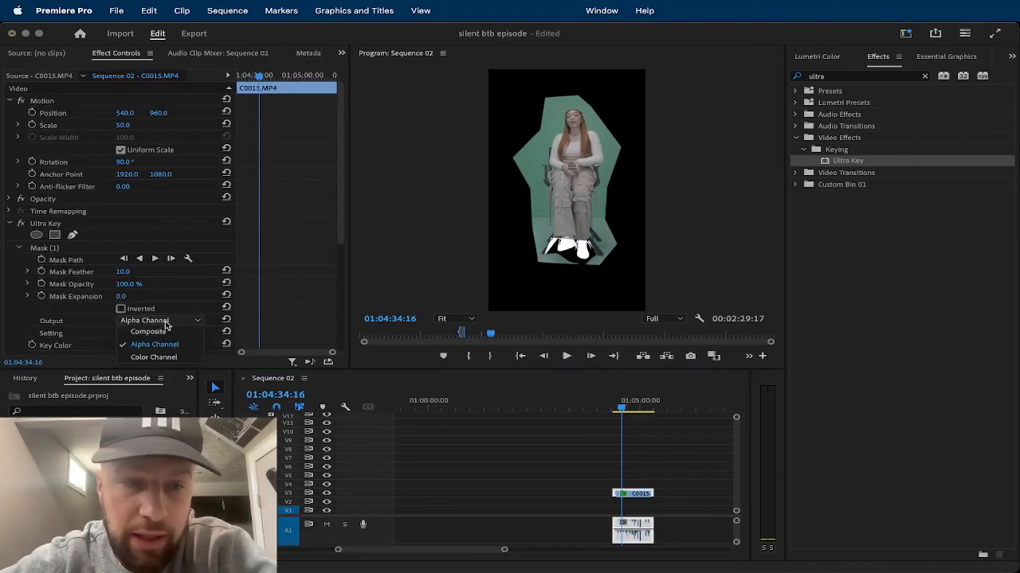
{"action": "left_click", "coordinate": [164, 334]}
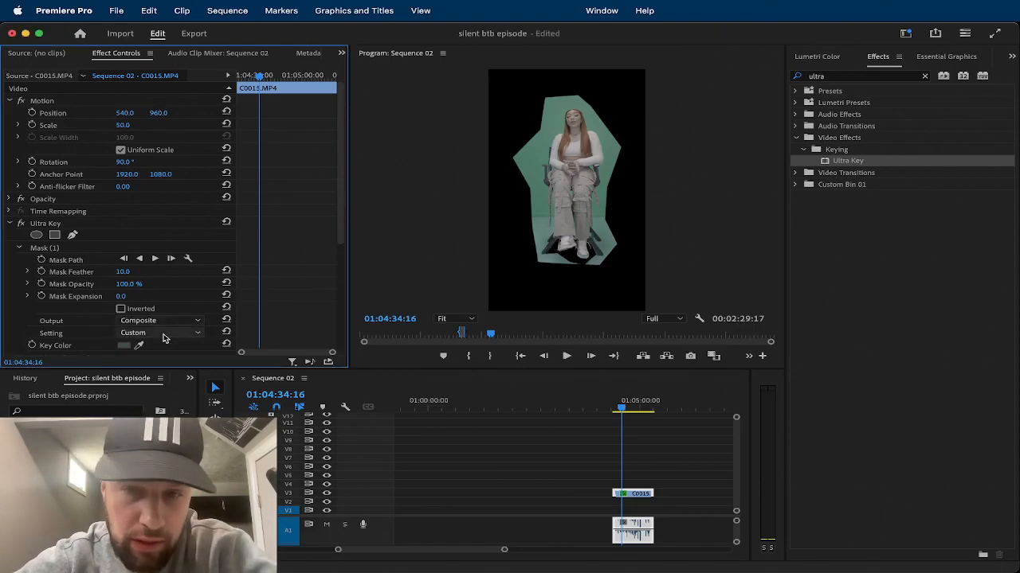
{"action": "left_click", "coordinate": [10, 224]}
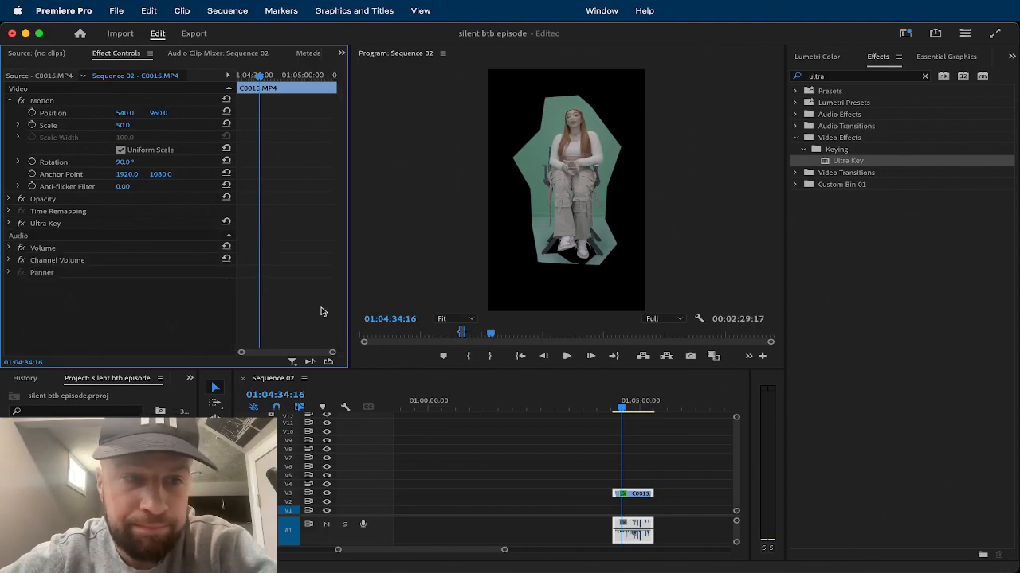
Apply a second Ultra Key effect to the C0015.MP4 clip.
{"action": "left_click", "coordinate": [860, 162]}
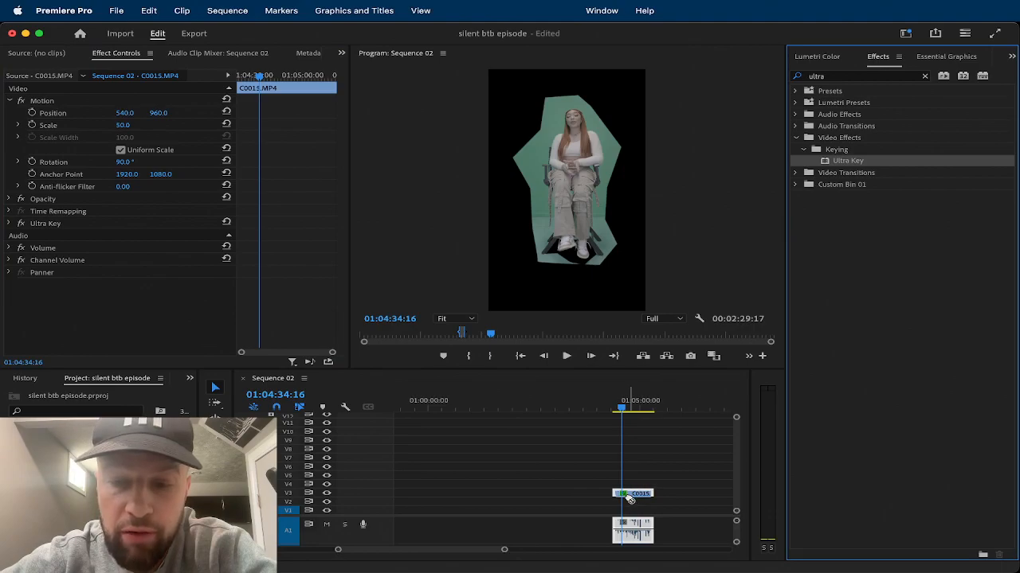
{"action": "left_click_drag", "start_coordinate": [630, 498], "coordinate": [629, 498]}
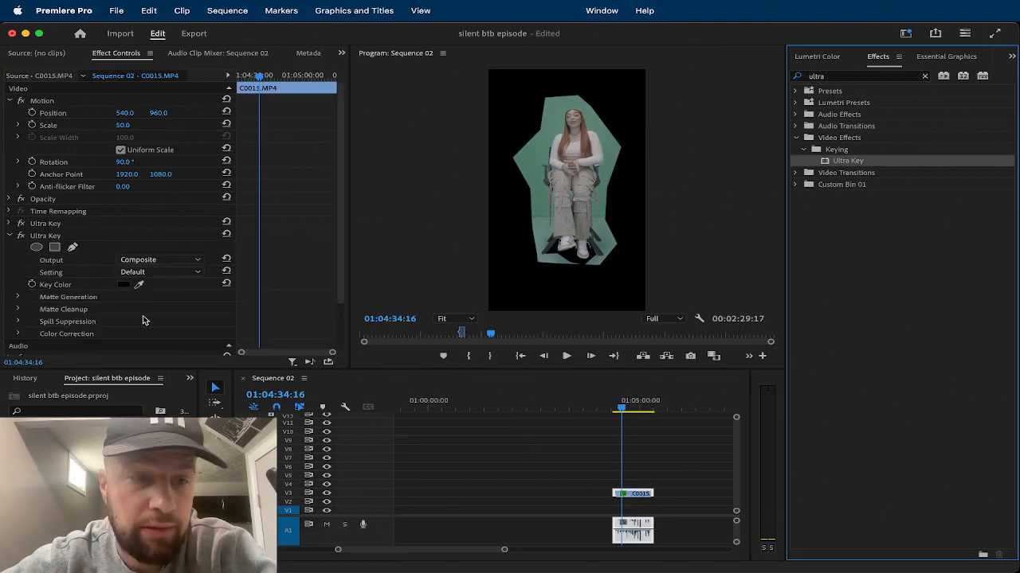
Try sampling different spots of the green floor as the second Ultra Key's key color, undoing each sample.
{"action": "left_click", "coordinate": [140, 287]}
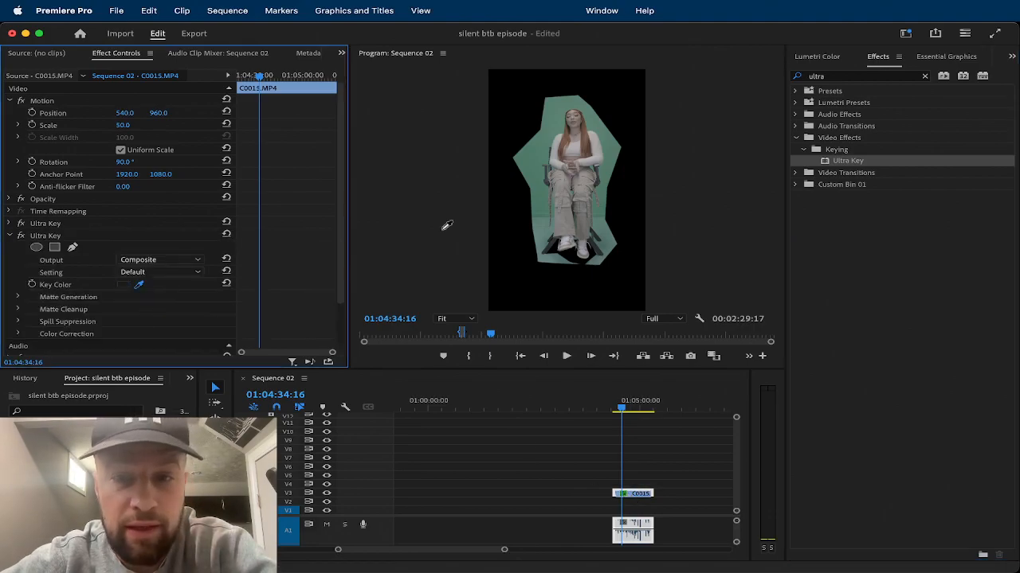
{"action": "left_click", "coordinate": [538, 235]}
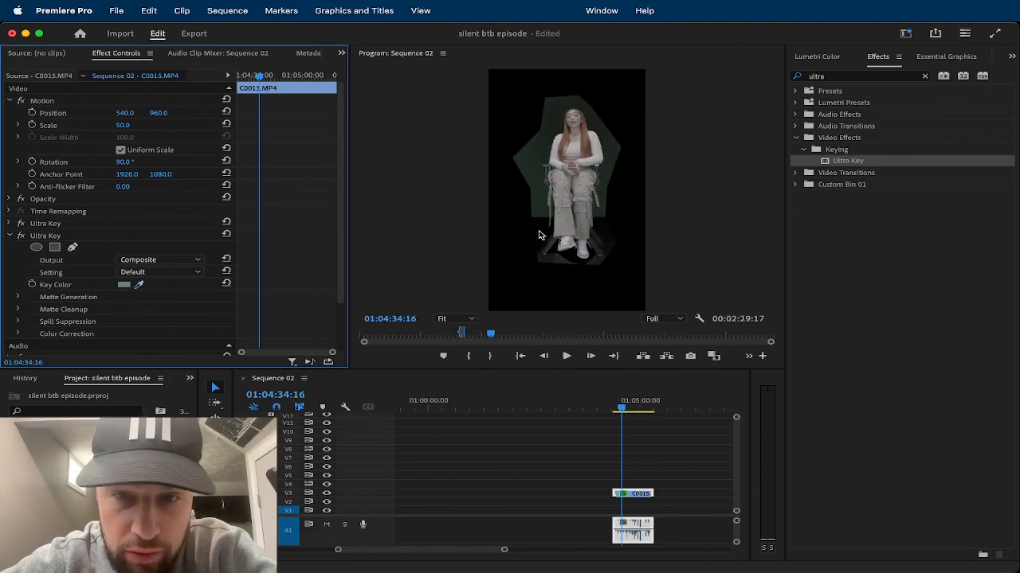
{"action": "left_click", "coordinate": [513, 284]}
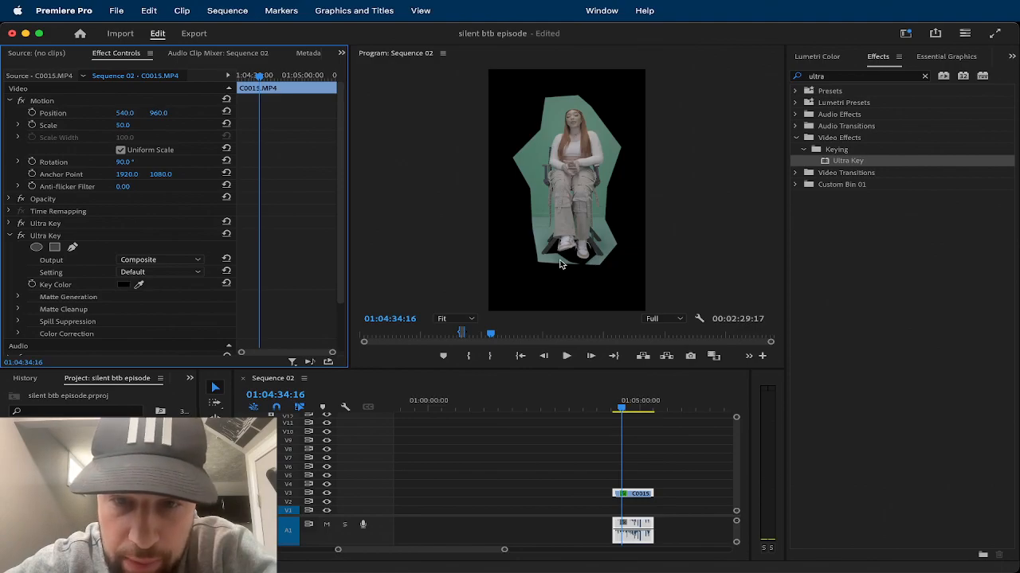
{"action": "left_click", "coordinate": [139, 284]}
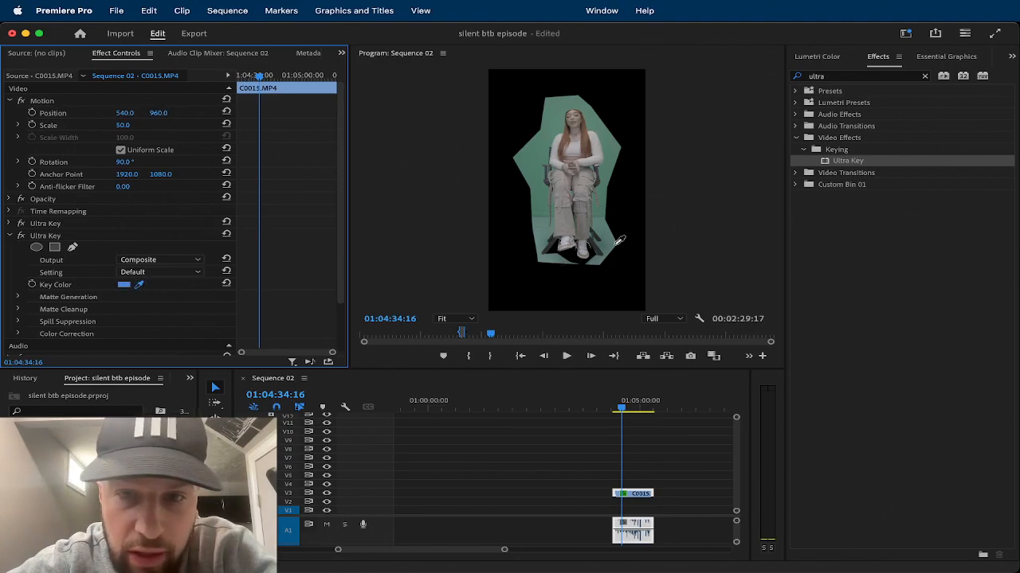
{"action": "left_click", "coordinate": [561, 260]}
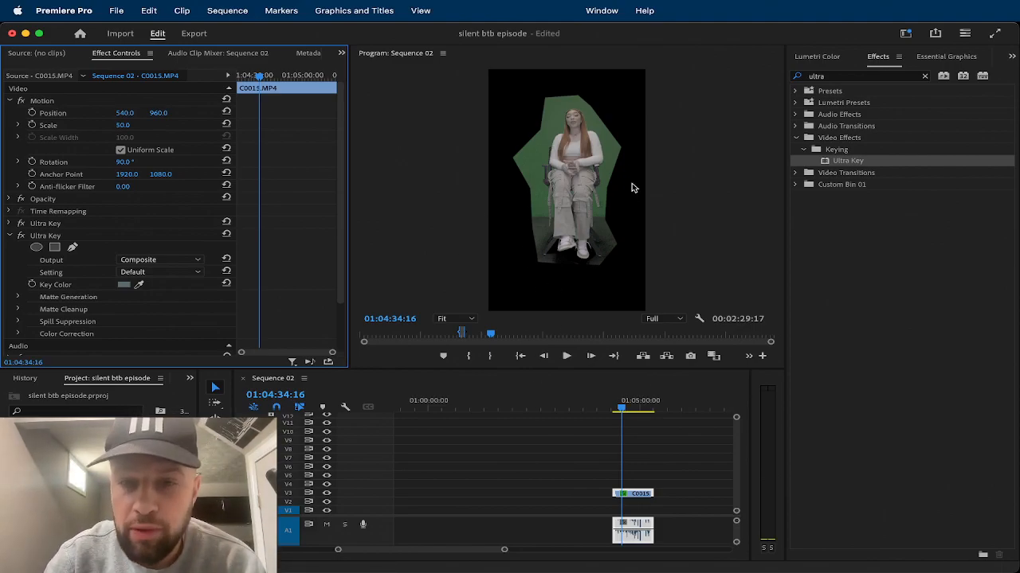
{"action": "left_click", "coordinate": [633, 307]}
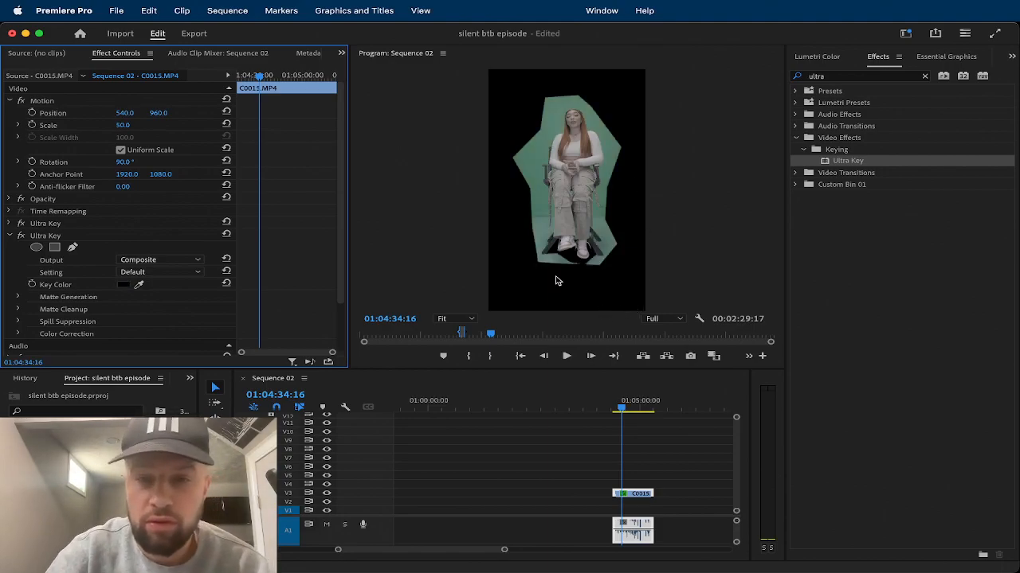
Sample the green floor beside the chair as the second Ultra Key's key color and set its output to Alpha Channel.
{"action": "left_click", "coordinate": [139, 284]}
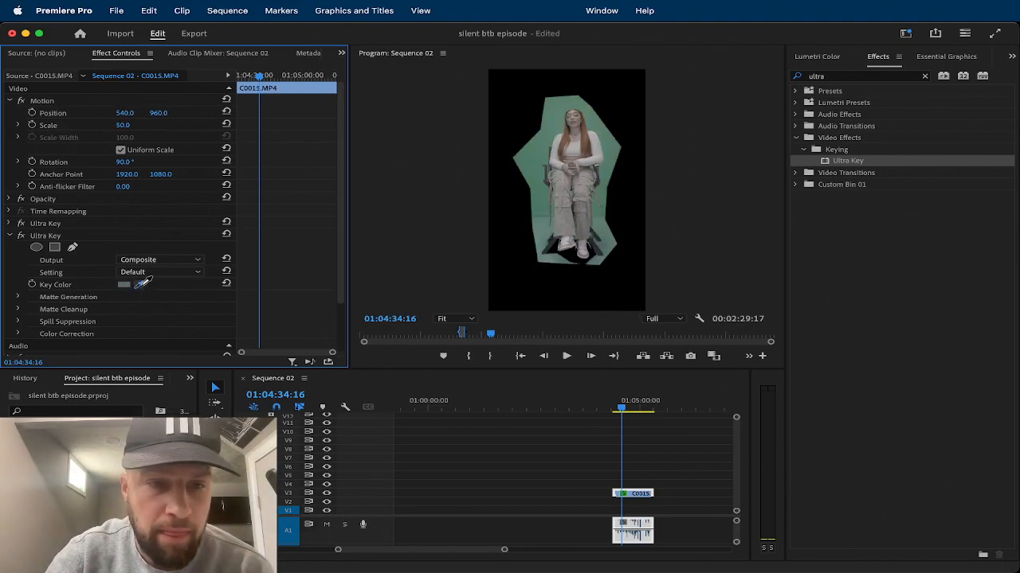
{"action": "left_click", "coordinate": [541, 230]}
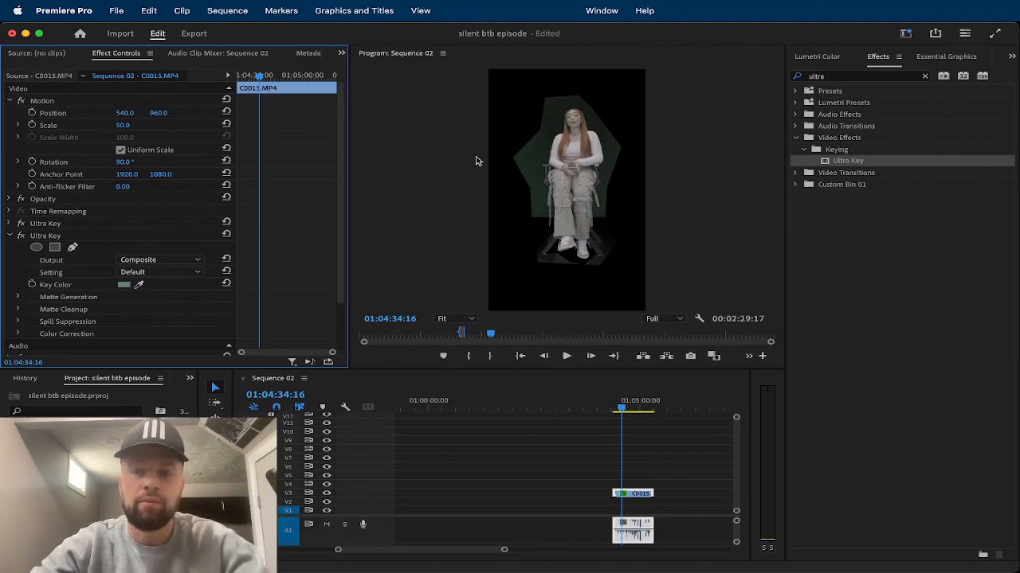
{"action": "left_click", "coordinate": [163, 263]}
{"action": "left_click", "coordinate": [159, 272]}
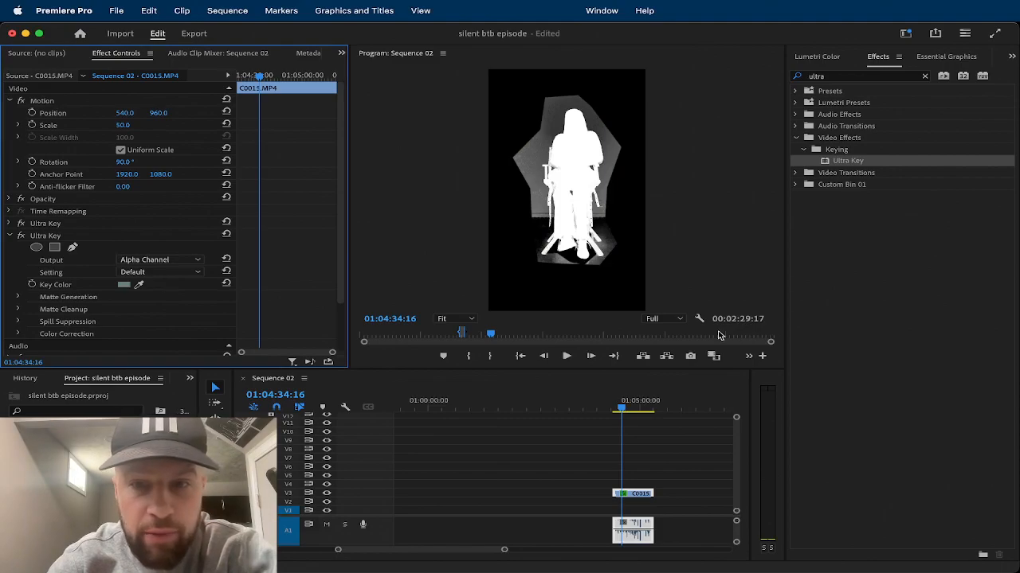
Switch the second Ultra Key to the Aggressive setting and raise its Matte Generation pedestal to 100.
{"action": "left_click", "coordinate": [163, 275]}
{"action": "left_click", "coordinate": [163, 309]}
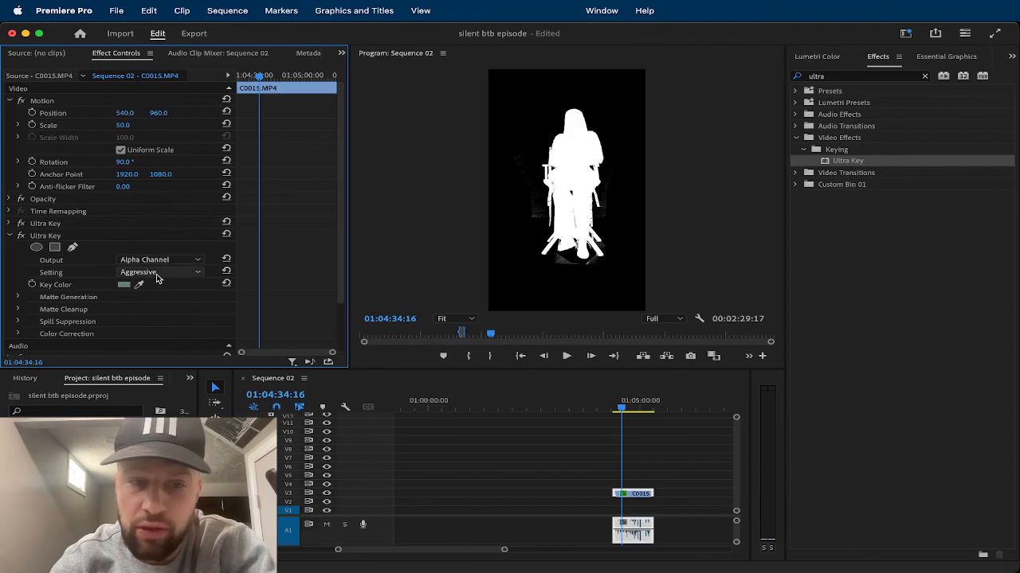
{"action": "left_click", "coordinate": [19, 297]}
{"action": "scroll", "coordinate": [156, 325], "scroll_direction": "down", "scroll_amount": 3}
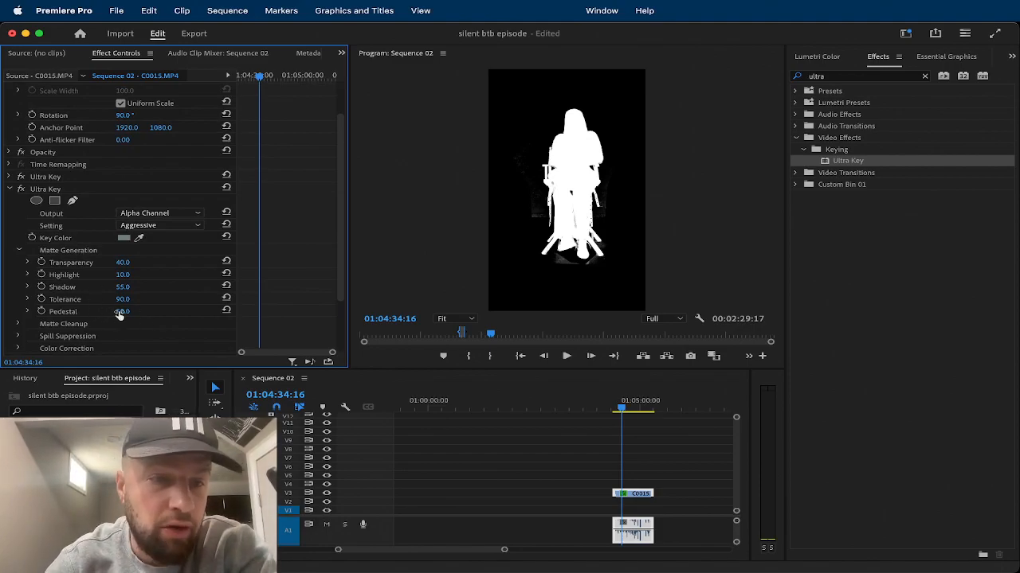
{"action": "mouse_move", "coordinate": [122, 312]}
{"action": "left_mouse_down"}
{"action": "mouse_move", "coordinate": [159, 312]}
{"action": "mouse_move", "coordinate": [79, 312]}
{"action": "mouse_move", "coordinate": [164, 311]}
{"action": "mouse_move", "coordinate": [133, 311]}
{"action": "left_mouse_up"}
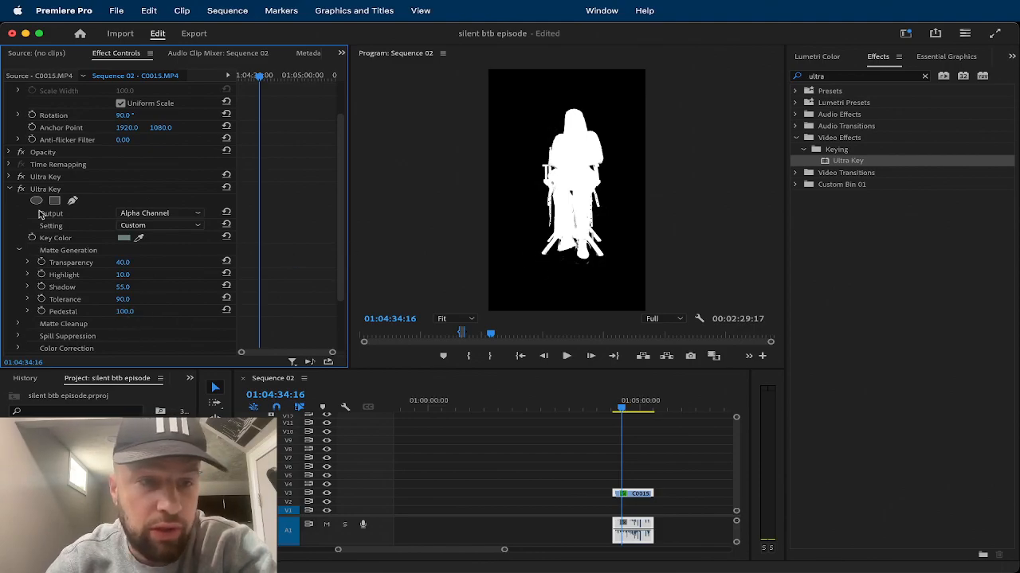
Return the second Ultra Key's output to Composite, collapse its settings and play a short section to check the key.
{"action": "left_click", "coordinate": [10, 190]}
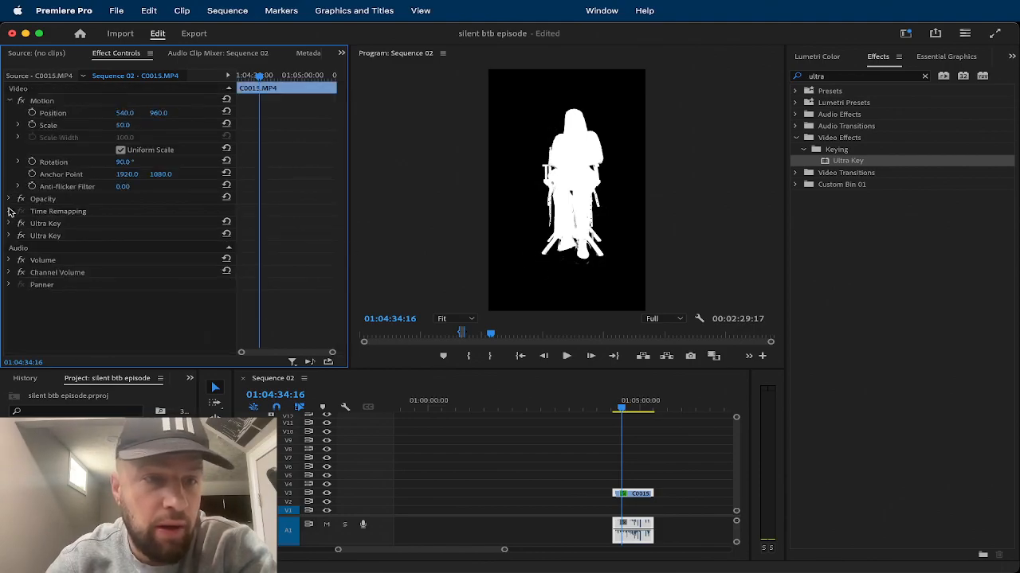
{"action": "left_click", "coordinate": [9, 236]}
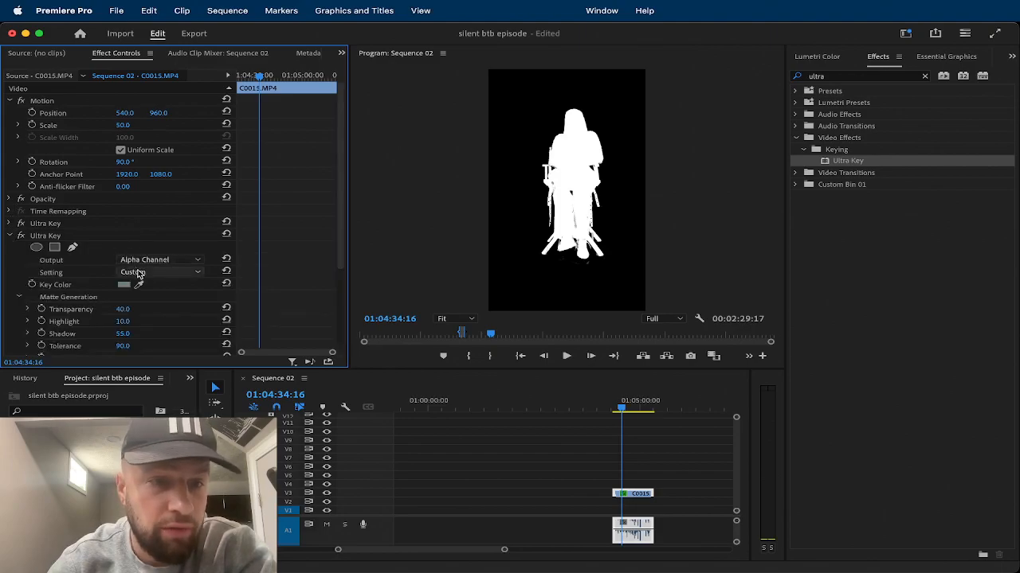
{"action": "left_click", "coordinate": [144, 264]}
{"action": "left_click", "coordinate": [149, 272]}
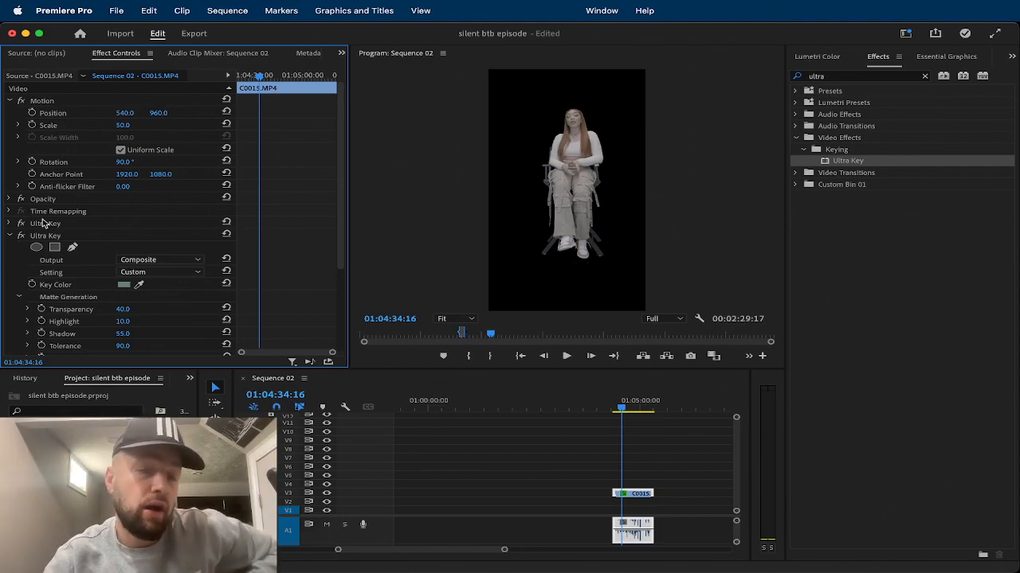
{"action": "left_click", "coordinate": [9, 236]}
{"action": "key", "text": "space"}
{"action": "key", "text": "space"}
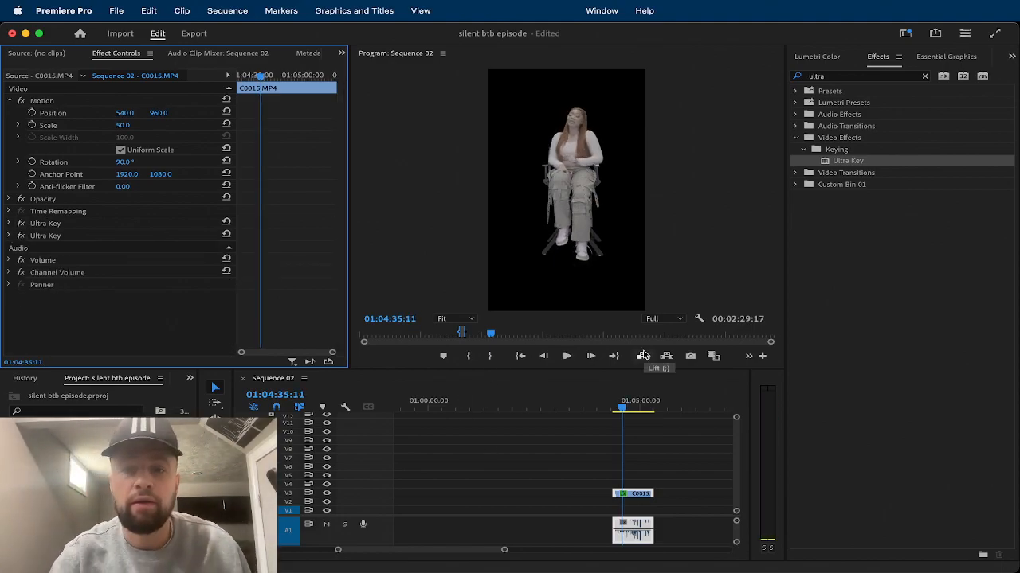
Add a rectangular mask to the second Ultra Key and move it over the frame's lower left edge.
{"action": "left_click", "coordinate": [48, 237]}
{"action": "left_click", "coordinate": [8, 236]}
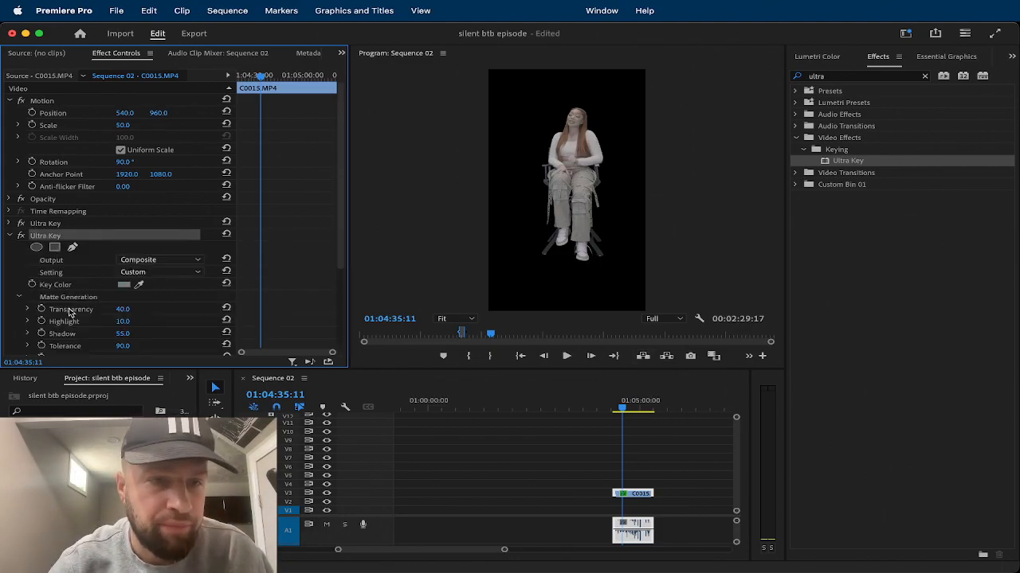
{"action": "left_click", "coordinate": [54, 247]}
{"action": "left_click_drag", "start_coordinate": [577, 197], "coordinate": [493, 250]}
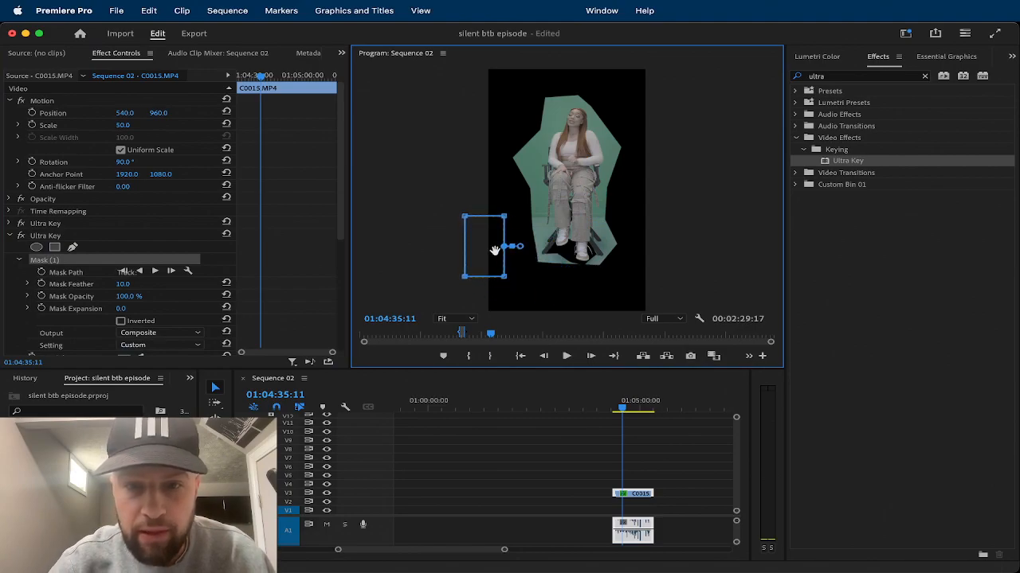
Stretch the rectangular mask's corners beyond the frame so it covers the floor, lower legs and chair base, then deselect the clip.
{"action": "key", "text": "equal"}
{"action": "key", "text": "equal"}
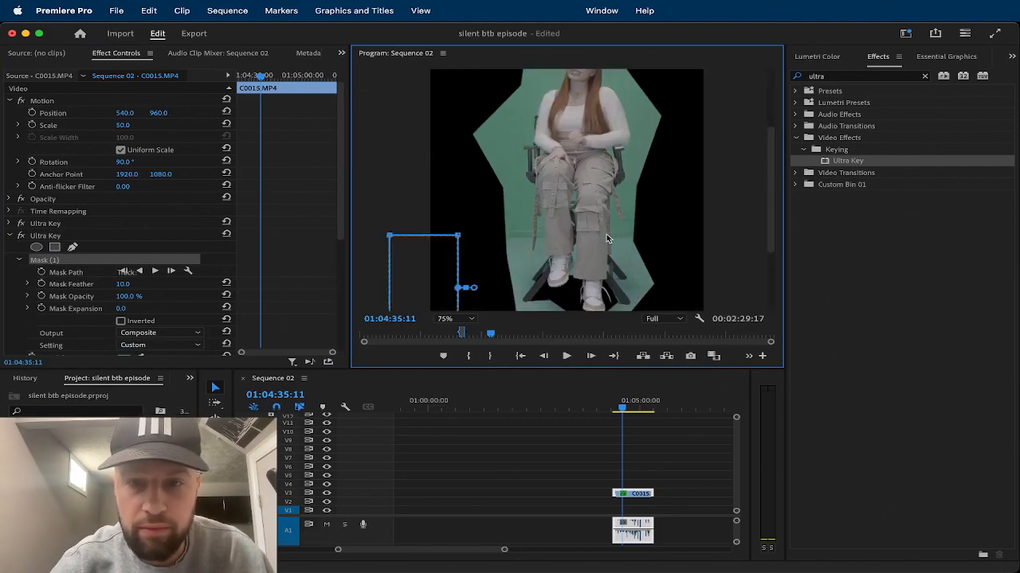
{"action": "key", "text": "minus"}
{"action": "key", "text": "minus"}
{"action": "left_click_drag", "start_coordinate": [530, 239], "coordinate": [640, 268]}
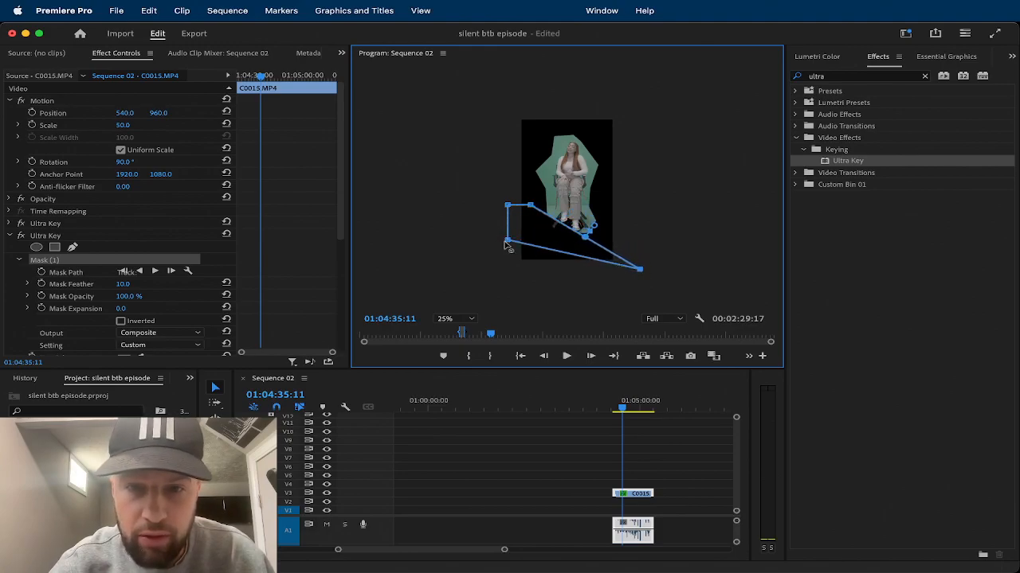
{"action": "left_click_drag", "start_coordinate": [504, 252], "coordinate": [506, 284]}
{"action": "left_click_drag", "start_coordinate": [531, 208], "coordinate": [653, 210]}
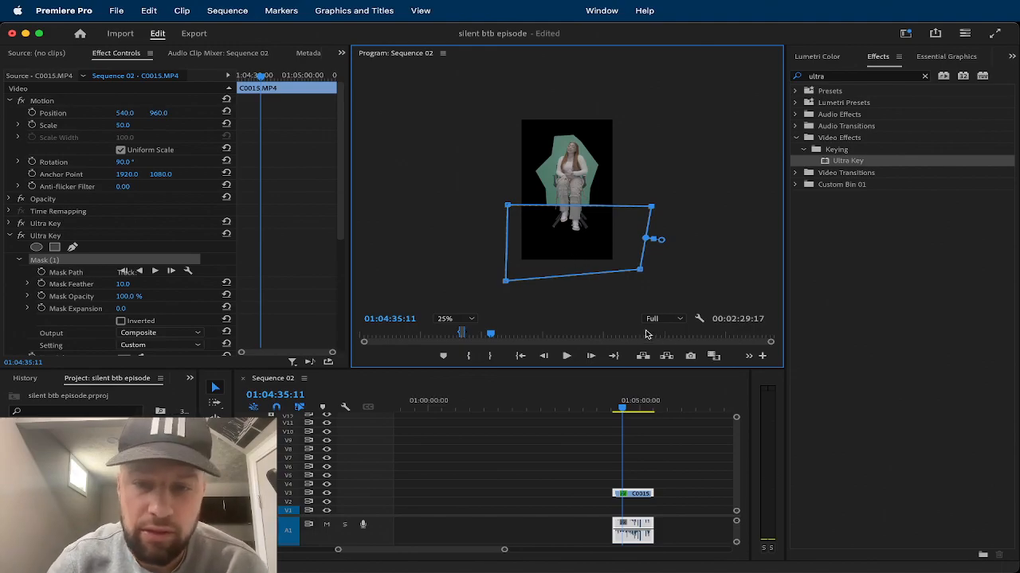
{"action": "left_click", "coordinate": [607, 465]}
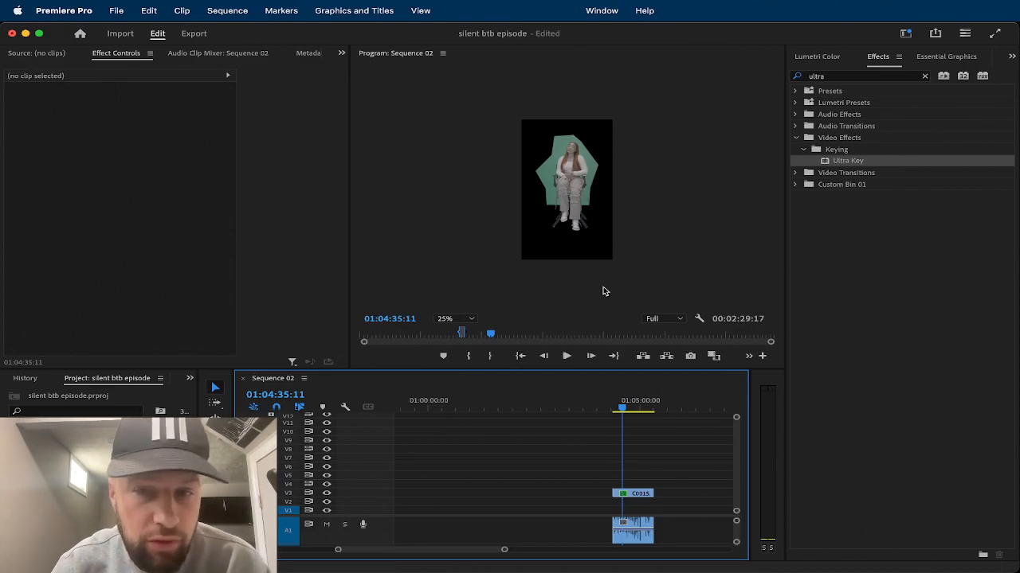
Add a third Ultra Key to the C0015.MP4 clip and sample the remaining green beside the subject as its key colour.
{"action": "left_click", "coordinate": [633, 494]}
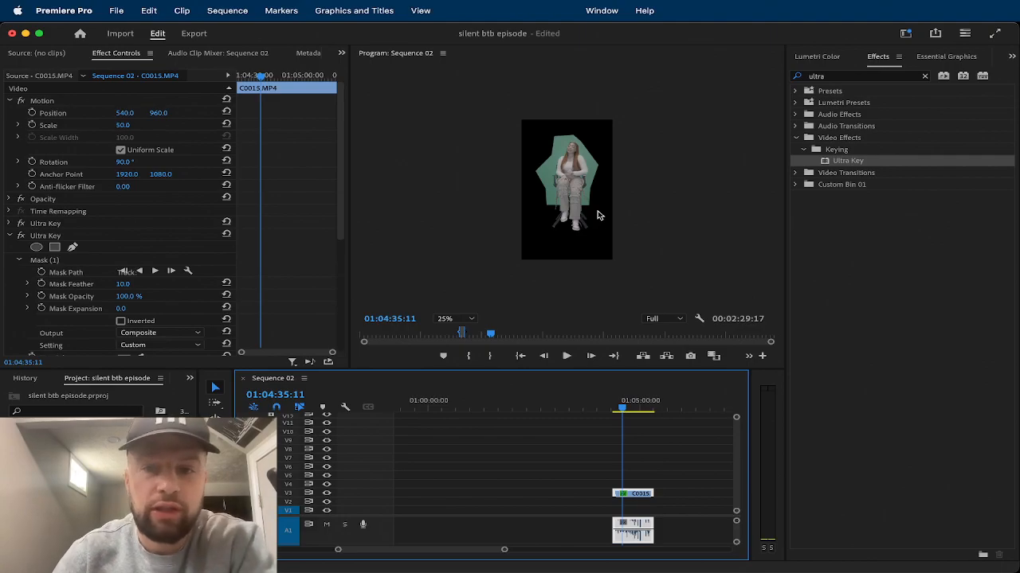
{"action": "key", "text": "space"}
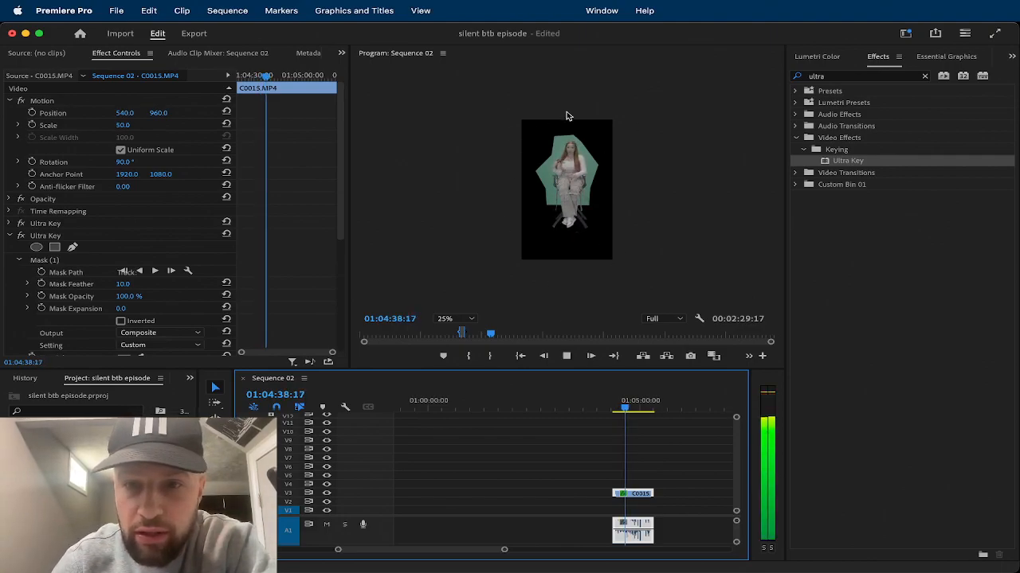
{"action": "key", "text": "space"}
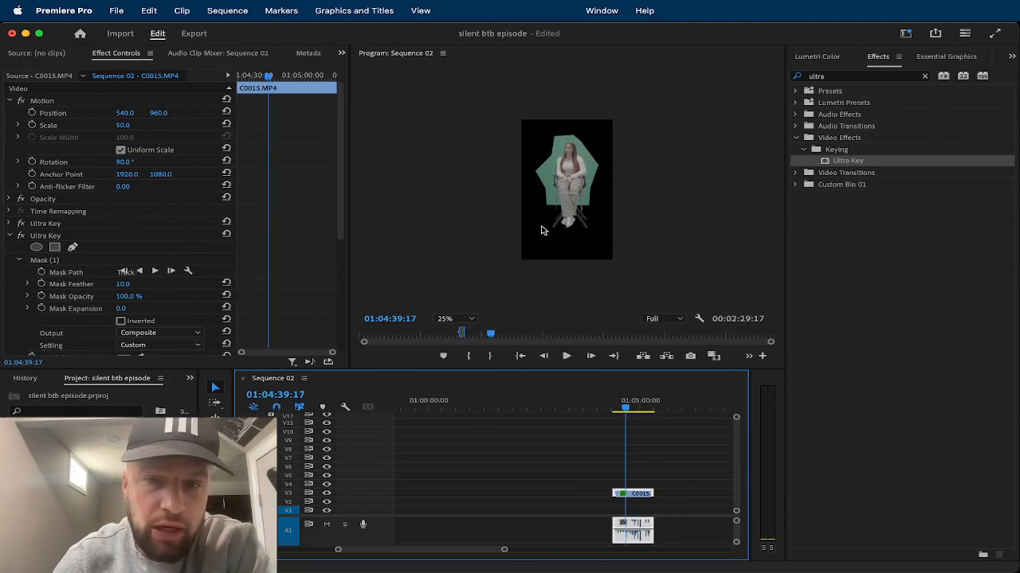
{"action": "left_click_drag", "start_coordinate": [856, 165], "coordinate": [629, 495]}
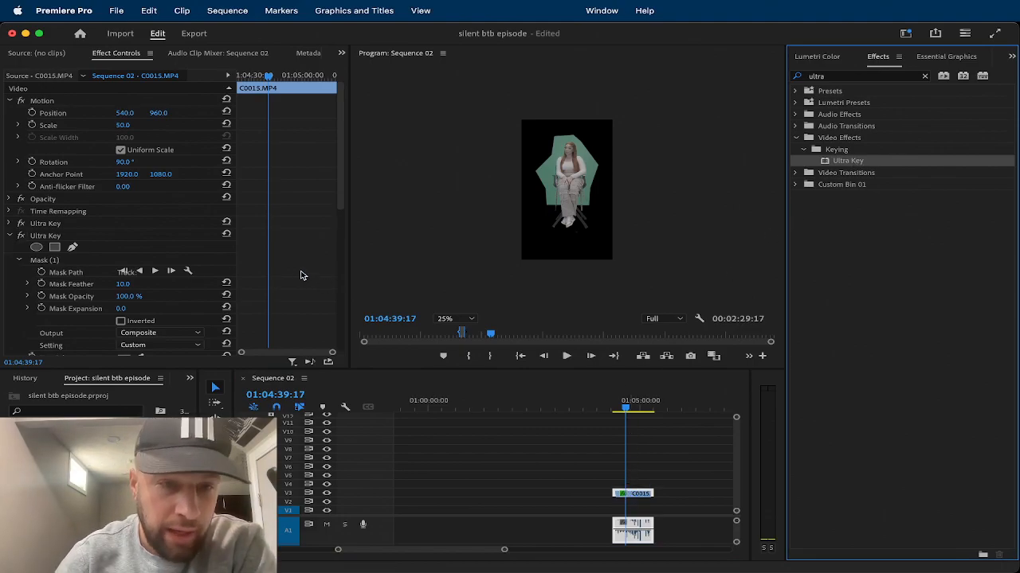
{"action": "scroll", "coordinate": [304, 276], "scroll_direction": "down", "scroll_amount": 5}
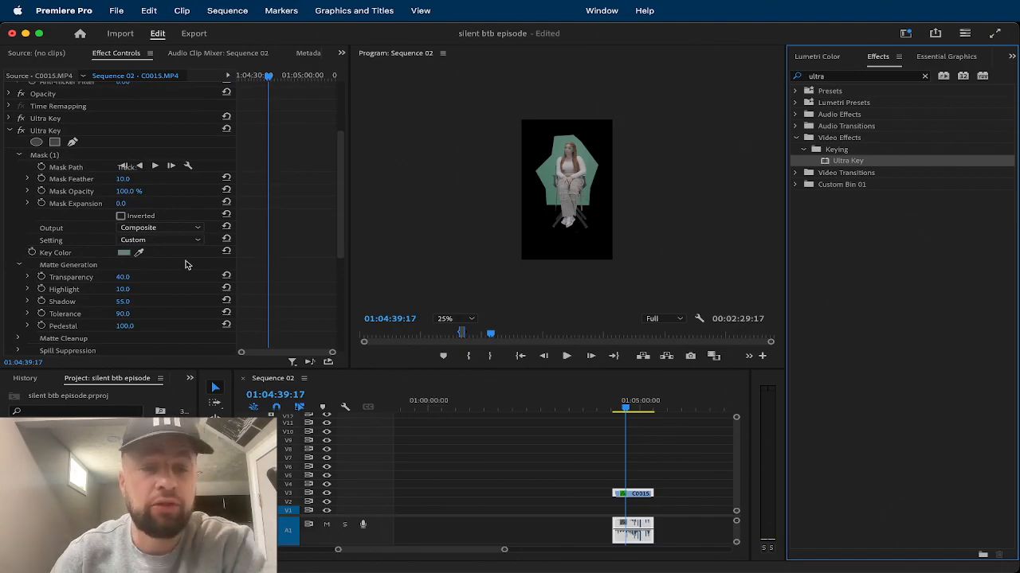
{"action": "left_click", "coordinate": [9, 130]}
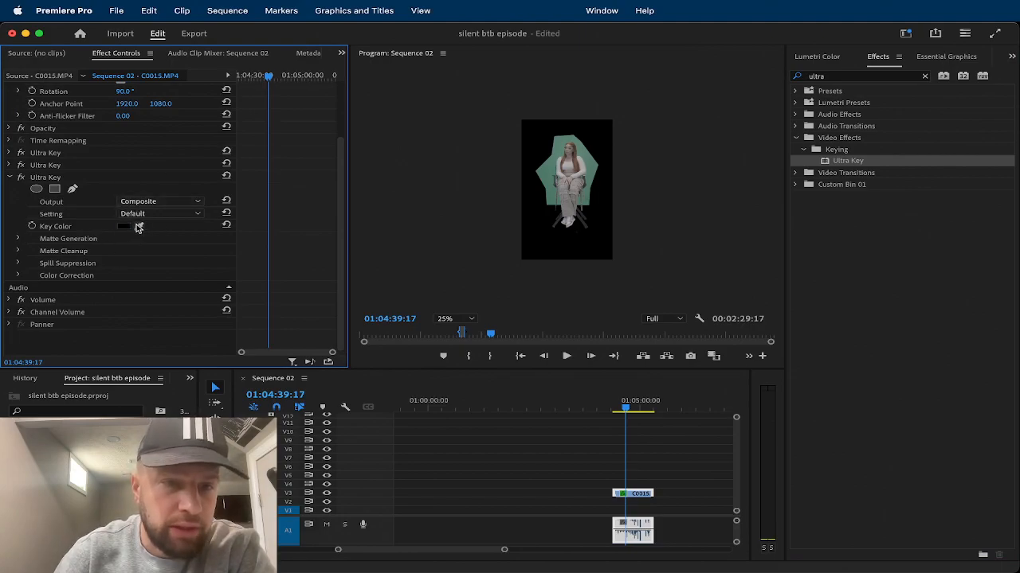
{"action": "left_click_drag", "start_coordinate": [138, 228], "coordinate": [548, 168]}
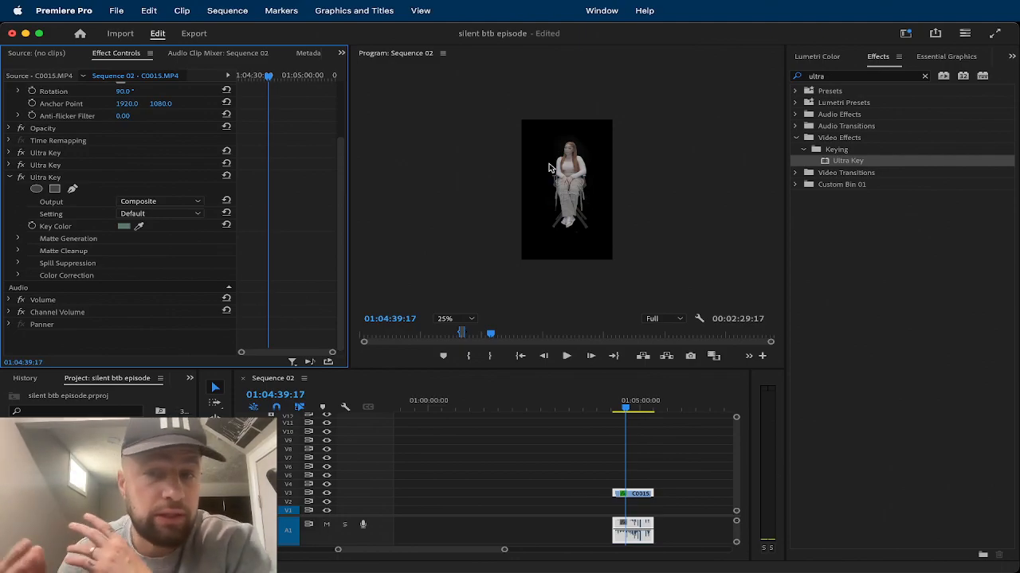
Raise the third Ultra Key's Matte Generation pedestal to 100 and play a short section to check the key.
{"action": "left_click", "coordinate": [18, 239]}
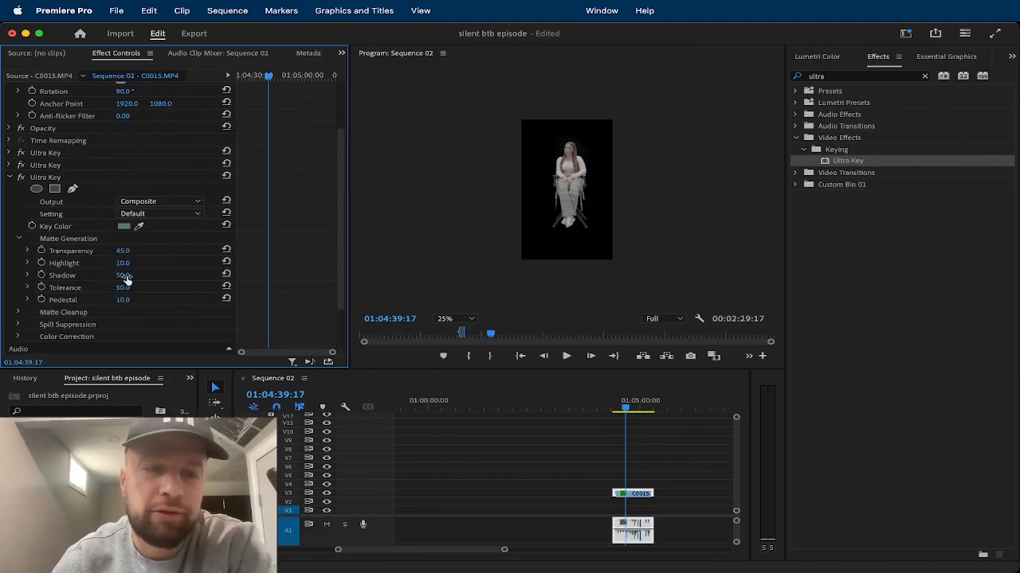
{"action": "left_click_drag", "start_coordinate": [126, 300], "coordinate": [130, 297]}
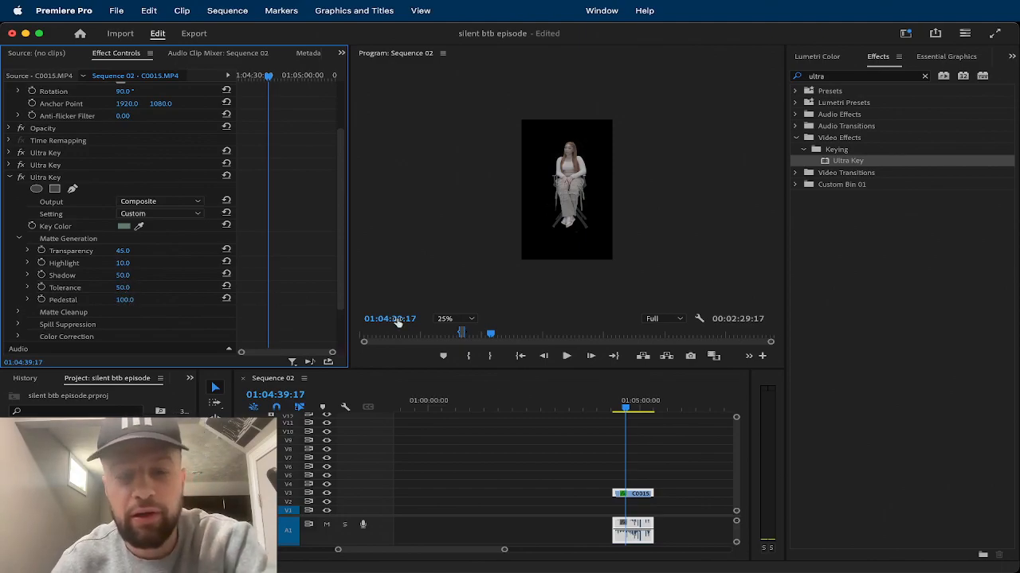
{"action": "key", "text": "space"}
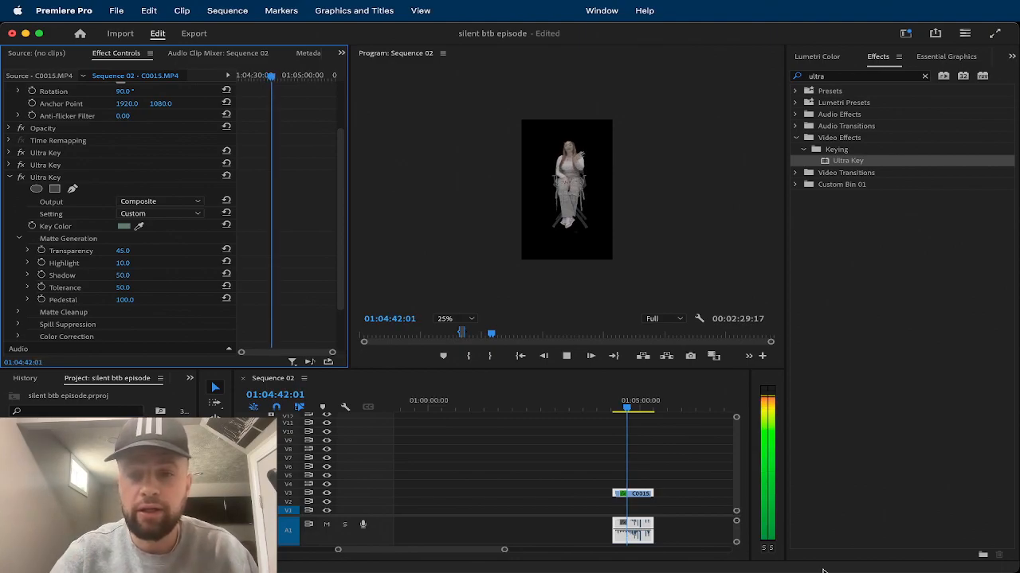
{"action": "key", "text": "space"}
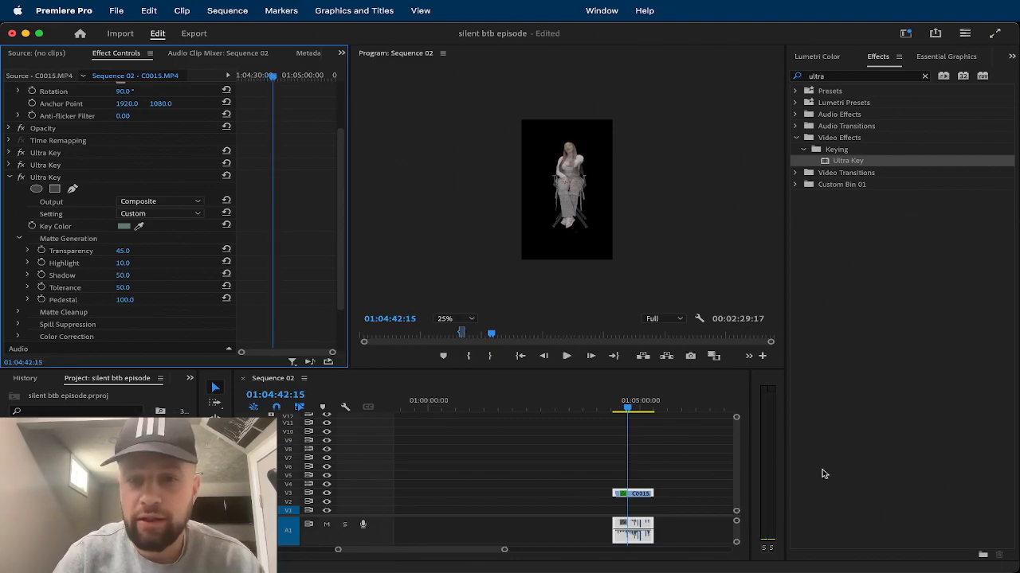
Fit the preview to its window and copy the two studio background clips on V1 and V2 from the earlier section beneath the keyed clip.
{"action": "left_click", "coordinate": [470, 318]}
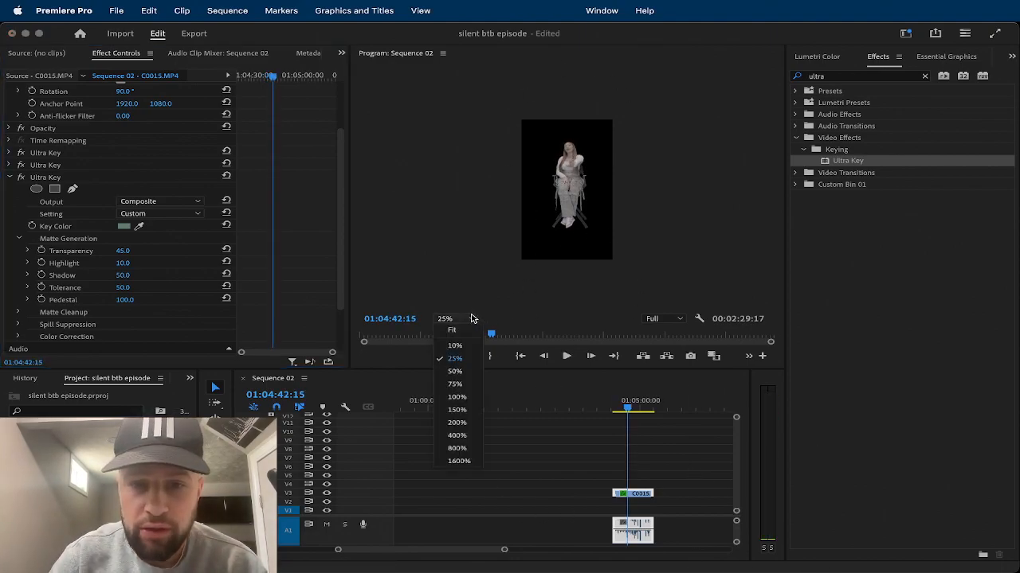
{"action": "left_click", "coordinate": [455, 330]}
{"action": "scroll", "coordinate": [532, 435], "scroll_direction": "down", "scroll_amount": 5}
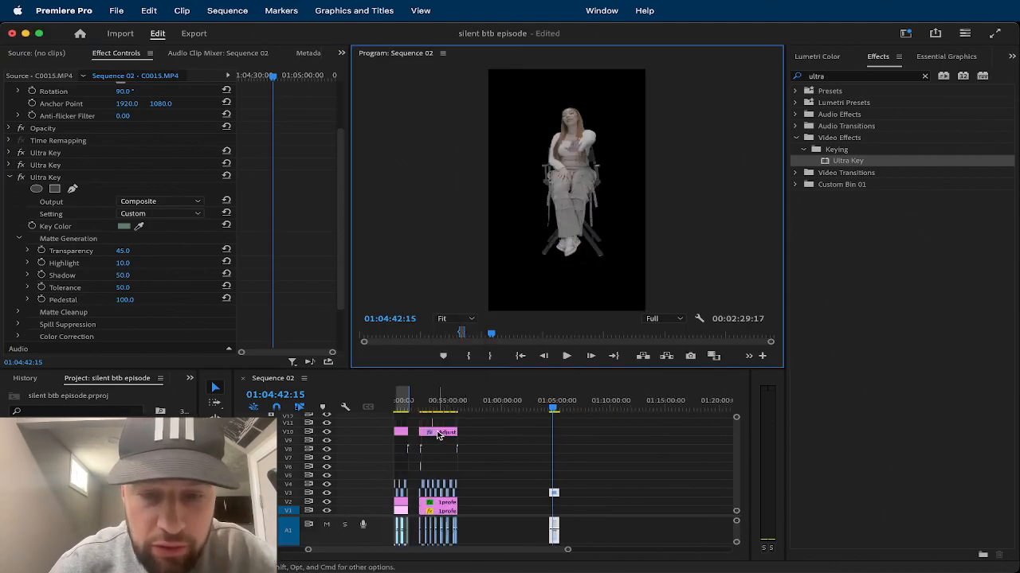
{"action": "left_click_drag", "start_coordinate": [468, 500], "coordinate": [544, 516]}
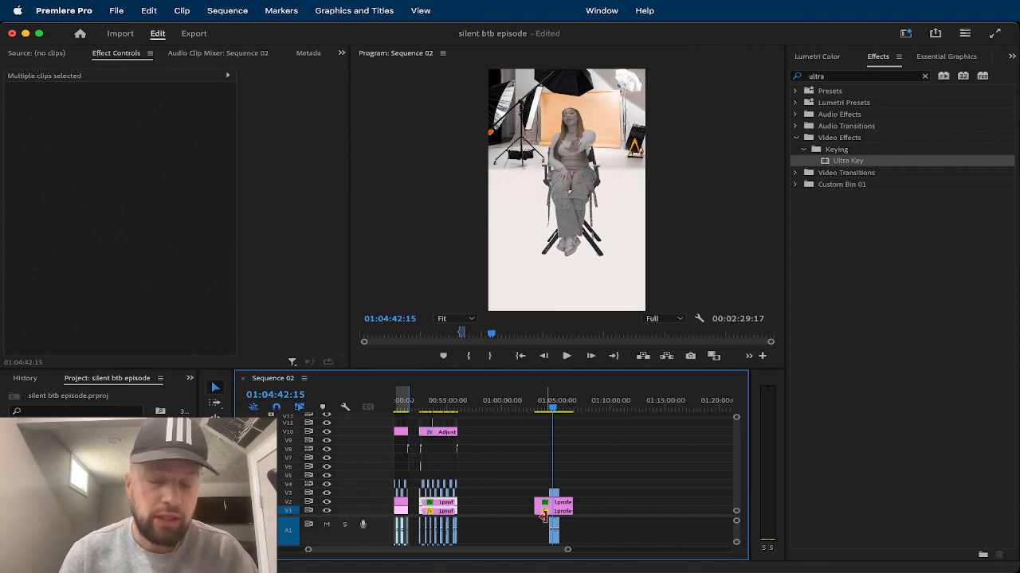
{"action": "key", "text": "space"}
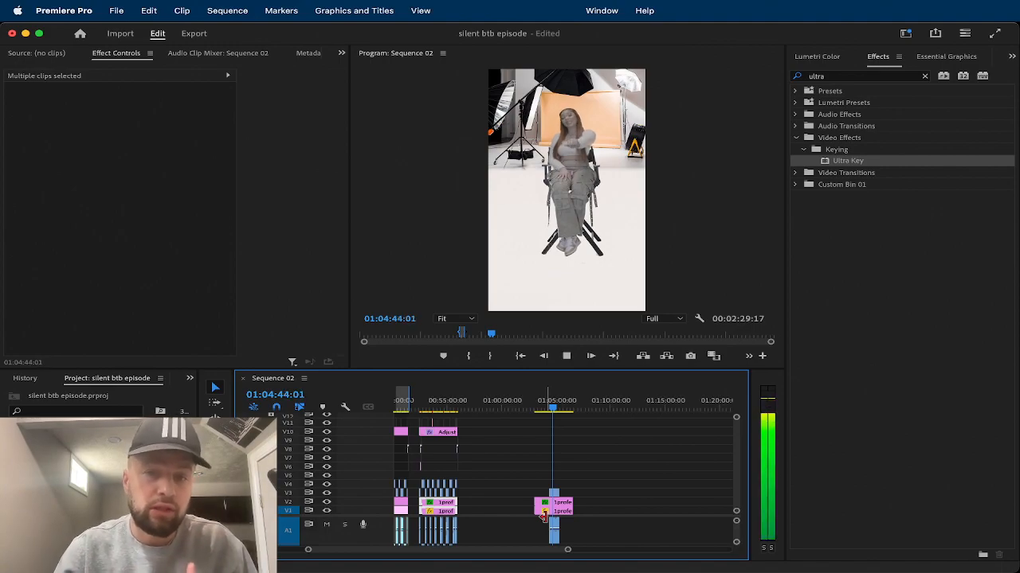
{"action": "left_click", "coordinate": [544, 513]}
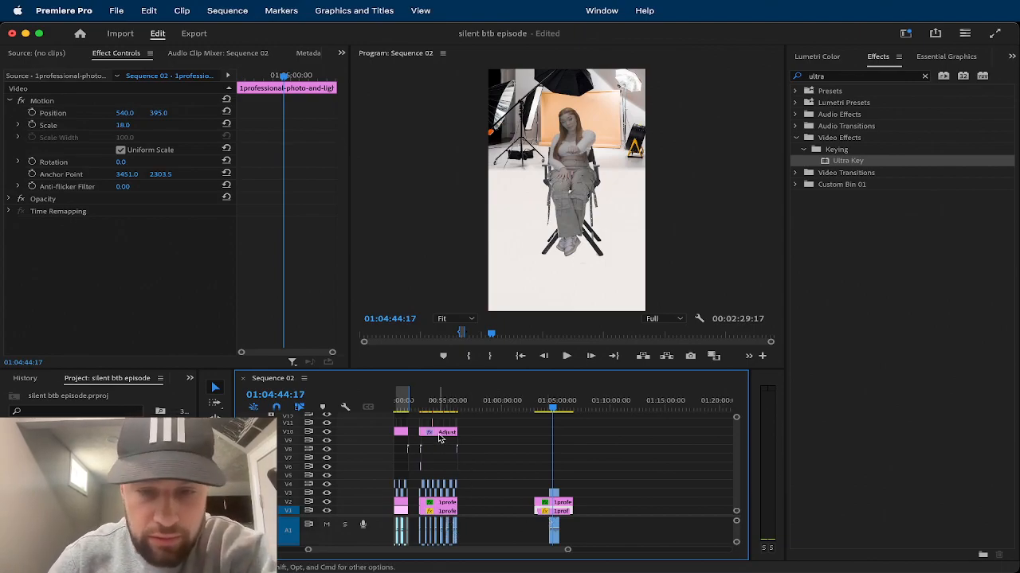
Copy the Adjustment Layer on V10 from the earlier section over the keyed clip and replay the composite to check it.
{"action": "left_click_drag", "start_coordinate": [446, 436], "coordinate": [560, 440]}
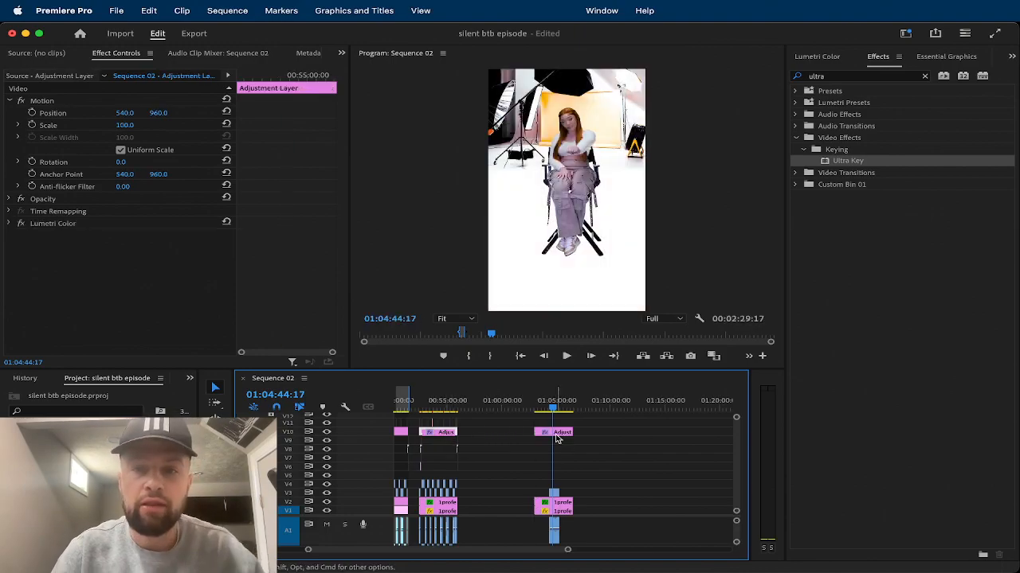
{"action": "key", "text": "space"}
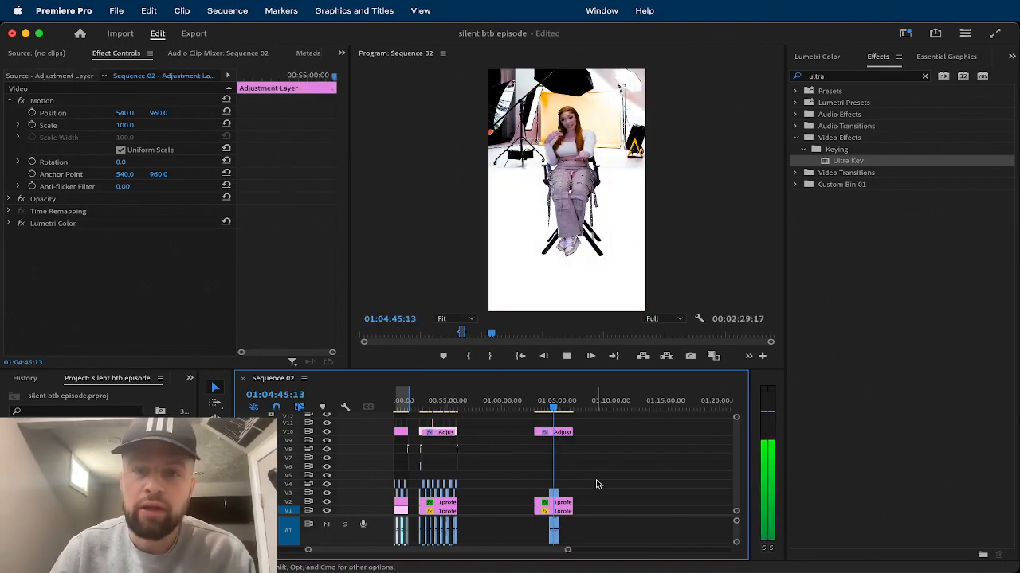
{"action": "left_click", "coordinate": [554, 406]}
{"action": "key", "text": "space"}
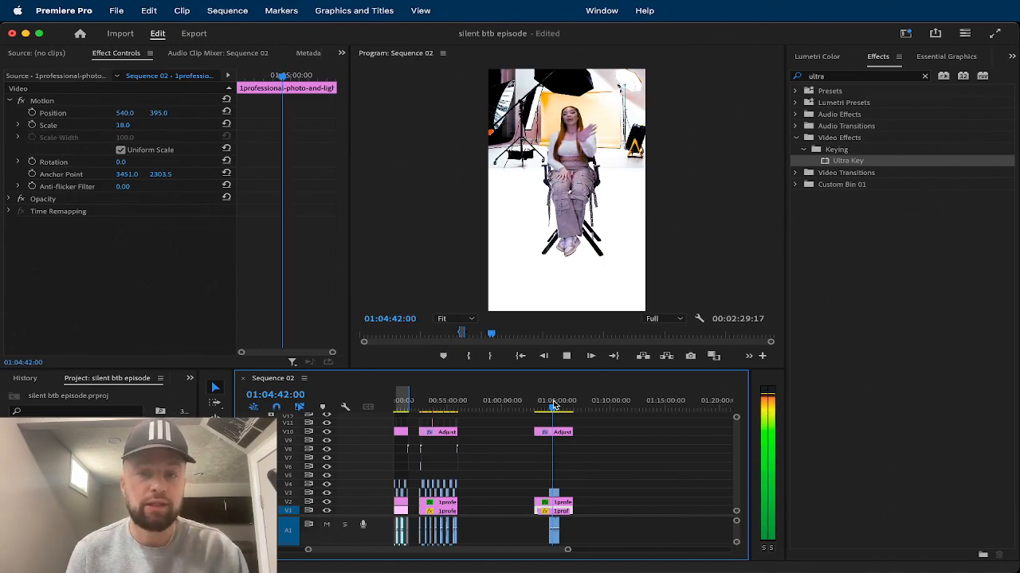
{"action": "key", "text": "space"}
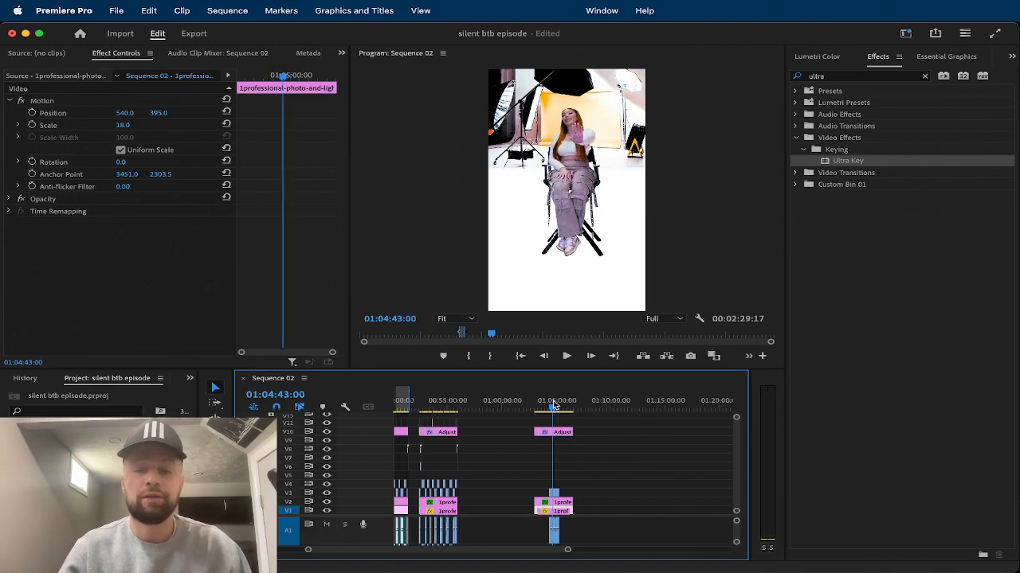
Minimise the project window and switch to the desktop.
{"action": "scroll", "coordinate": [565, 462], "scroll_direction": "up", "scroll_amount": 5}
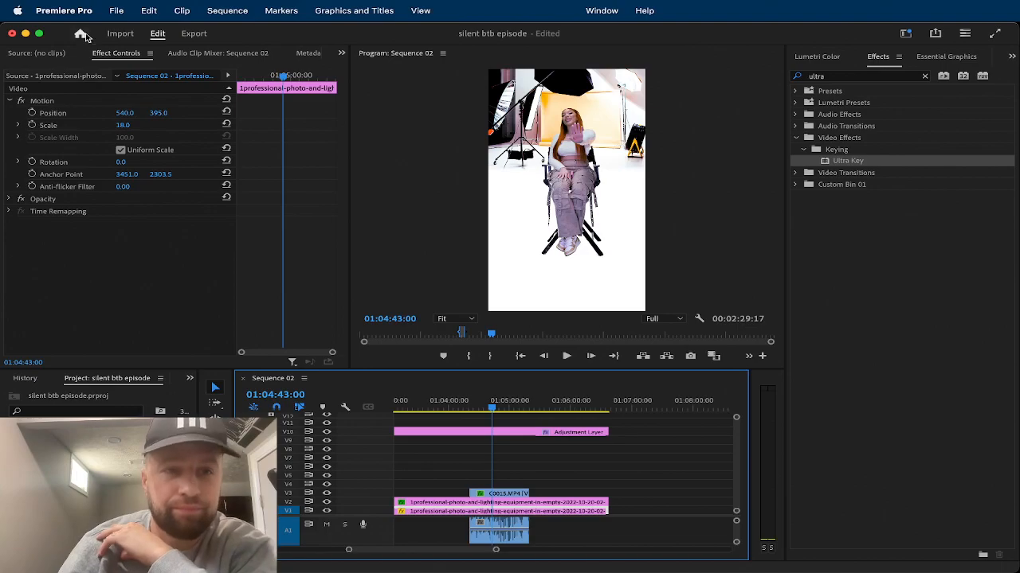
{"action": "left_click", "coordinate": [25, 34]}
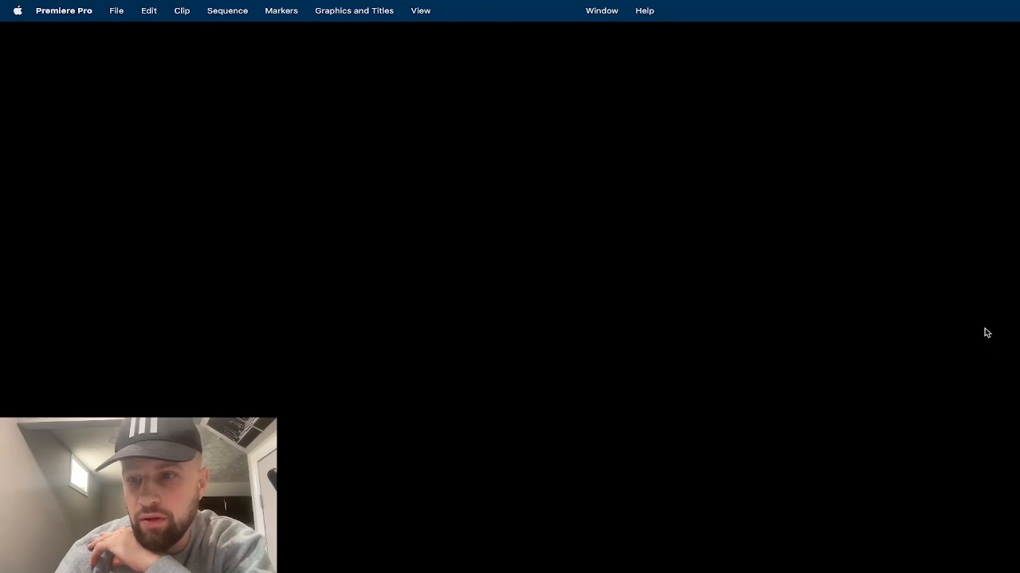
{"action": "left_click", "coordinate": [985, 308]}
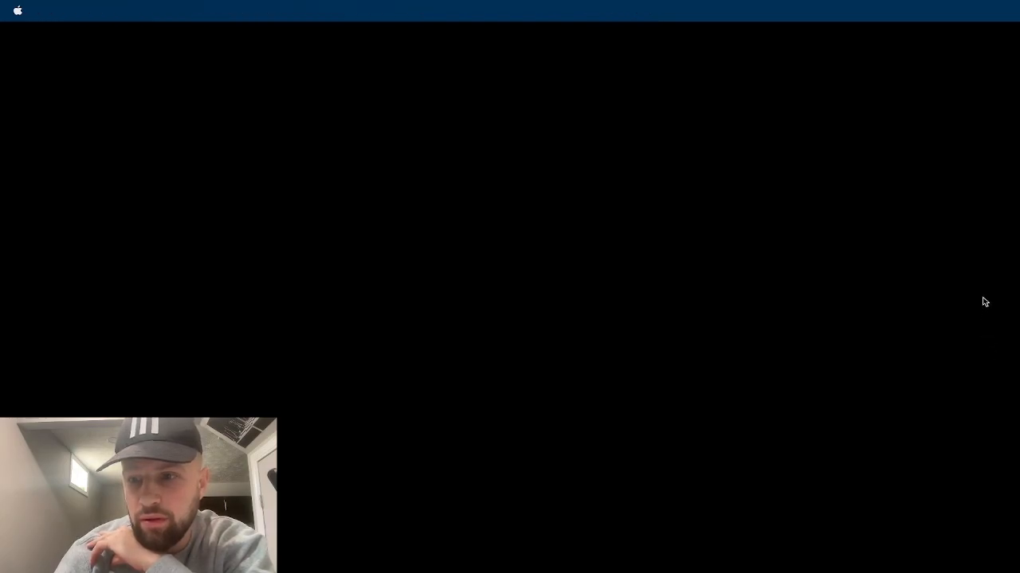